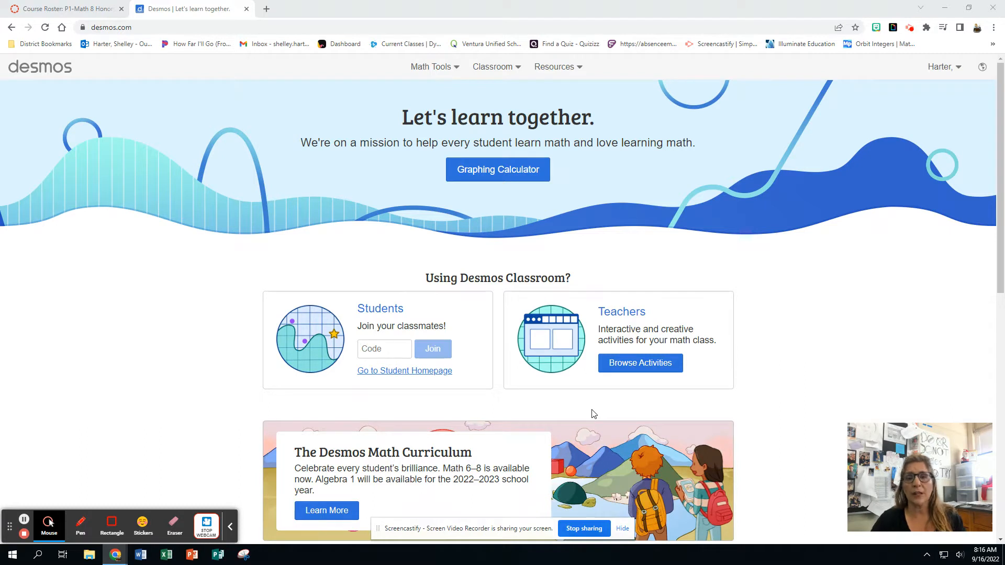
Create a new private custom activity named "Chapter 2 Expression" in the teacher's Desmos Classroom area.
left_click(630, 368)
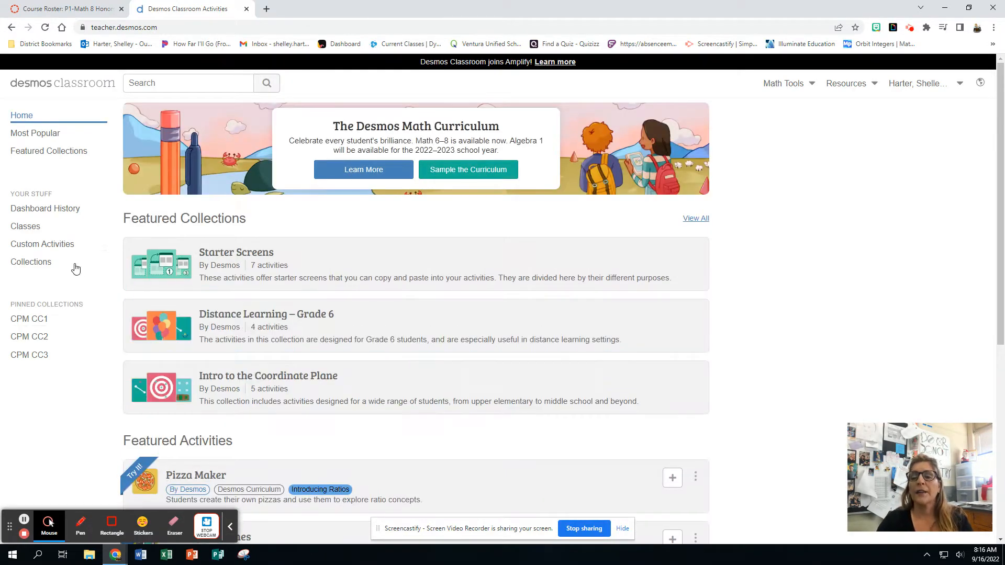
left_click(58, 250)
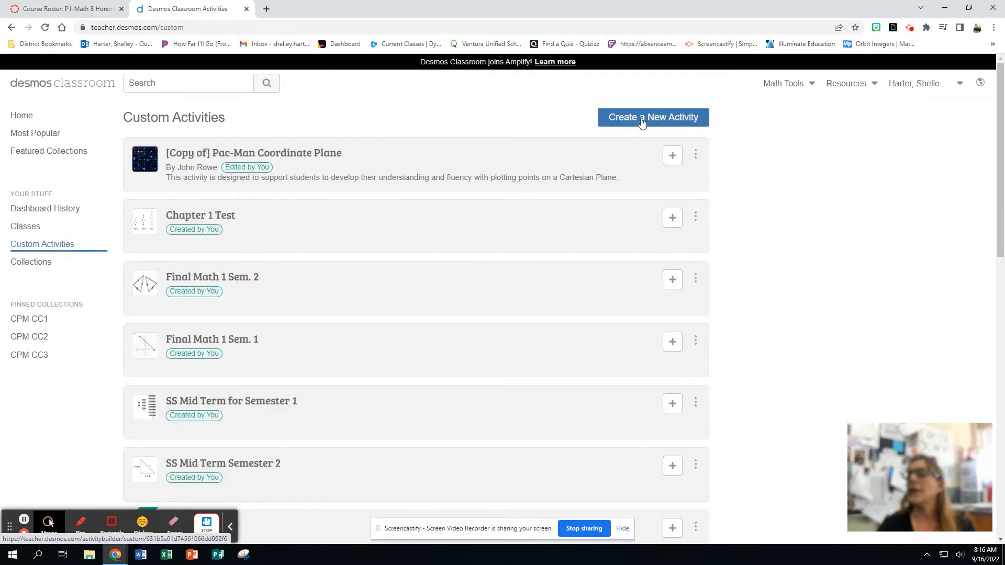
left_click(640, 119)
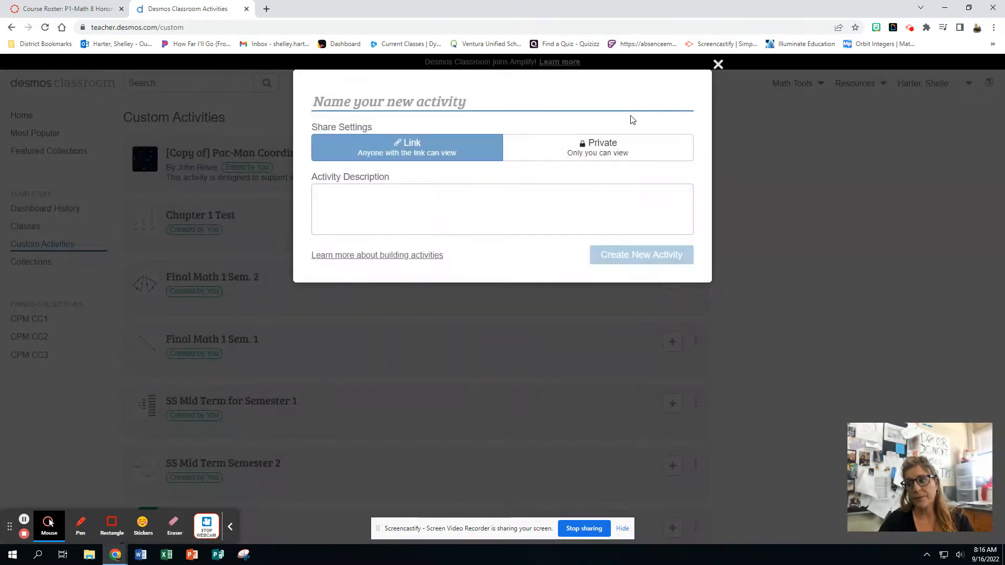
type("C")
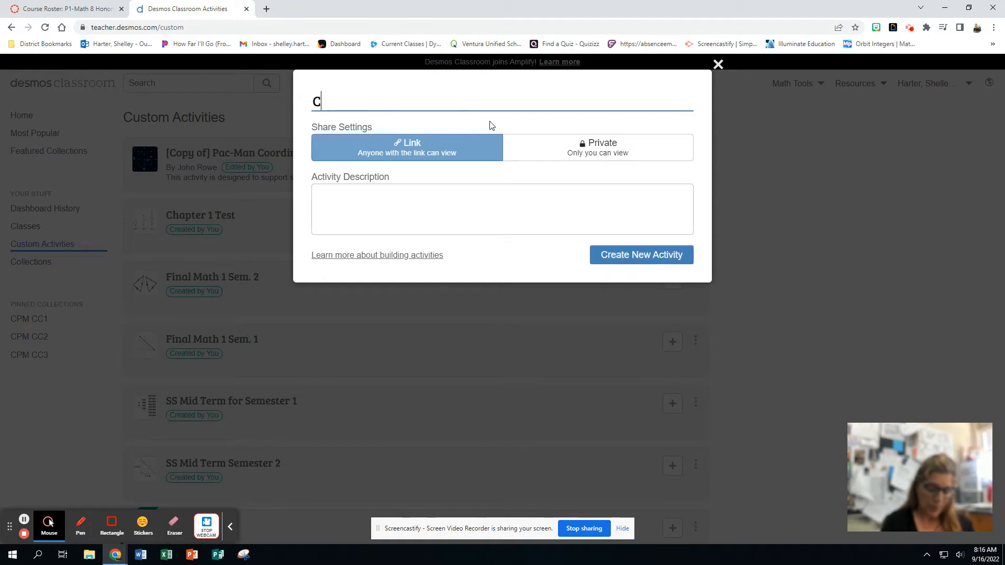
type("hapter")
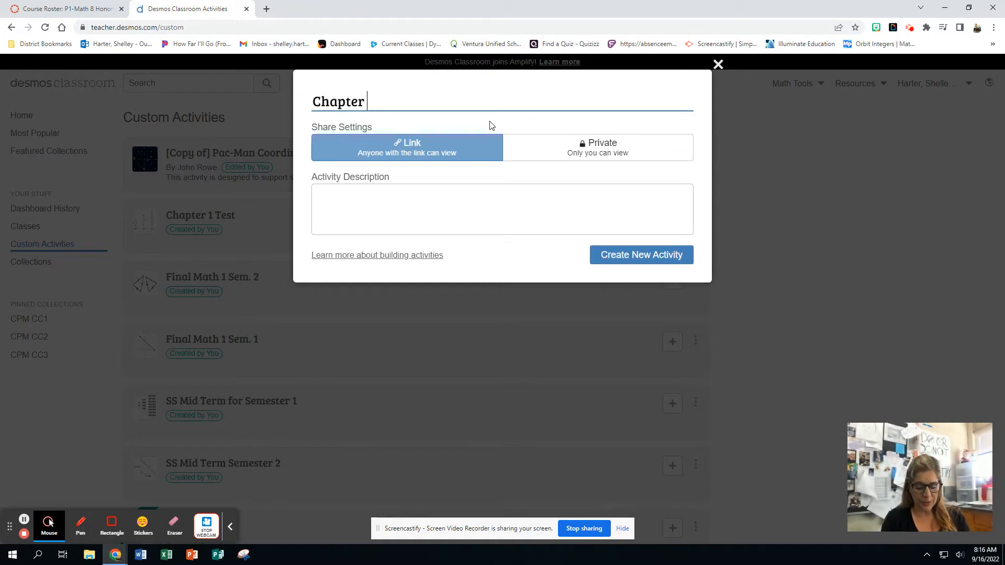
type(" 2")
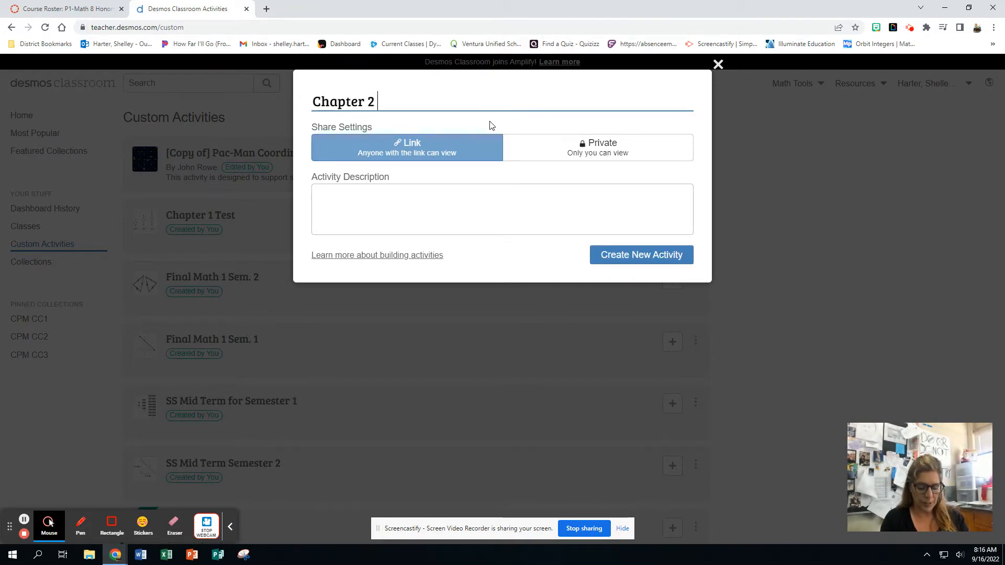
type(" Expression")
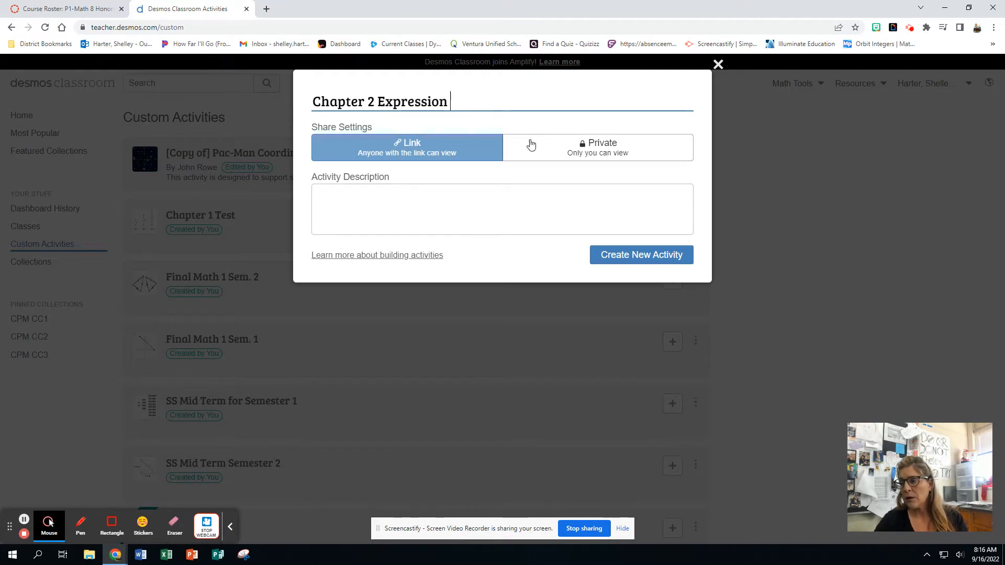
left_click(544, 150)
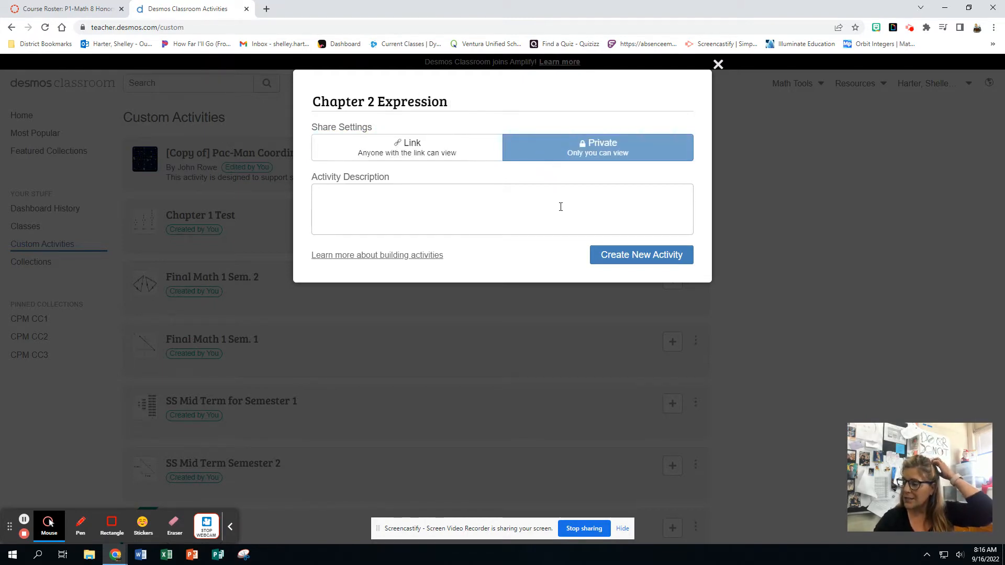
left_click(663, 257)
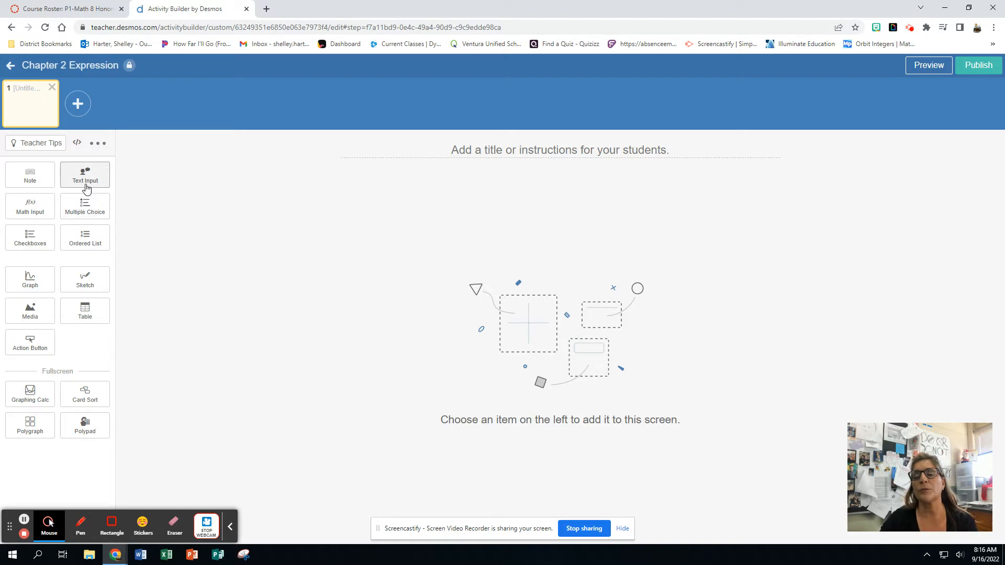
Add a Note and a Media component to the activity's first screen.
left_click(37, 180)
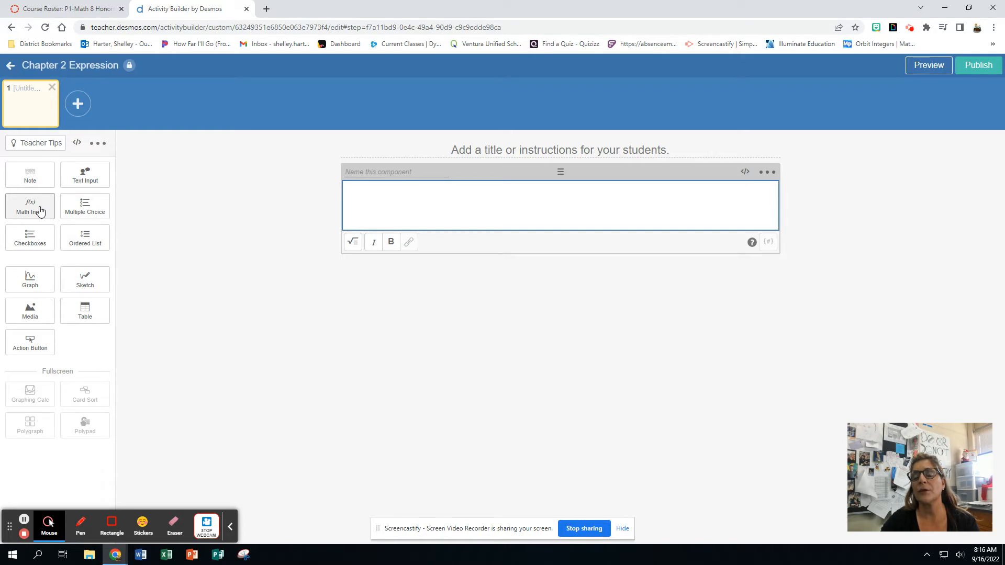
left_click(31, 311)
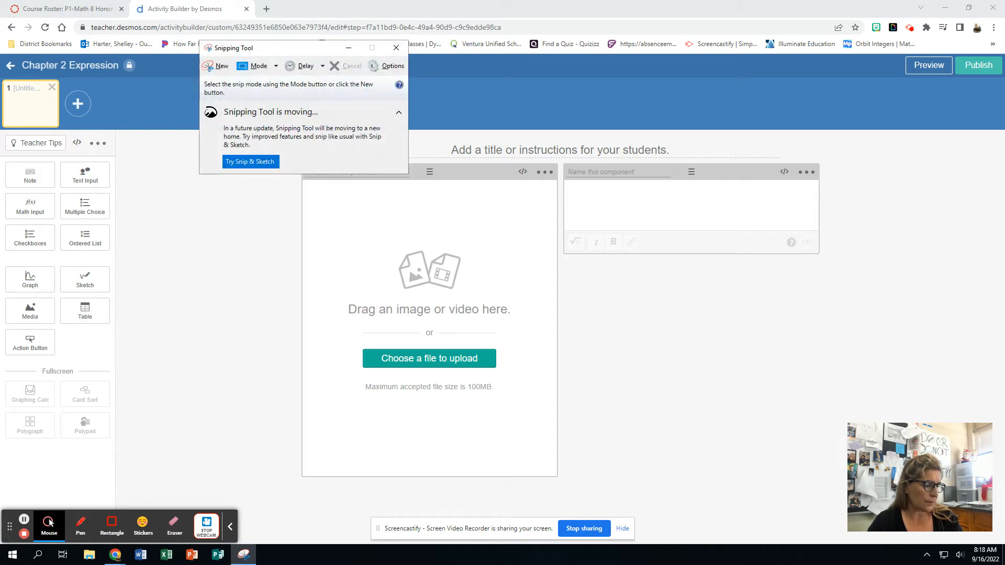
Switch to Snipping Tool and start a new snip.
left_click(244, 555)
left_click(244, 555)
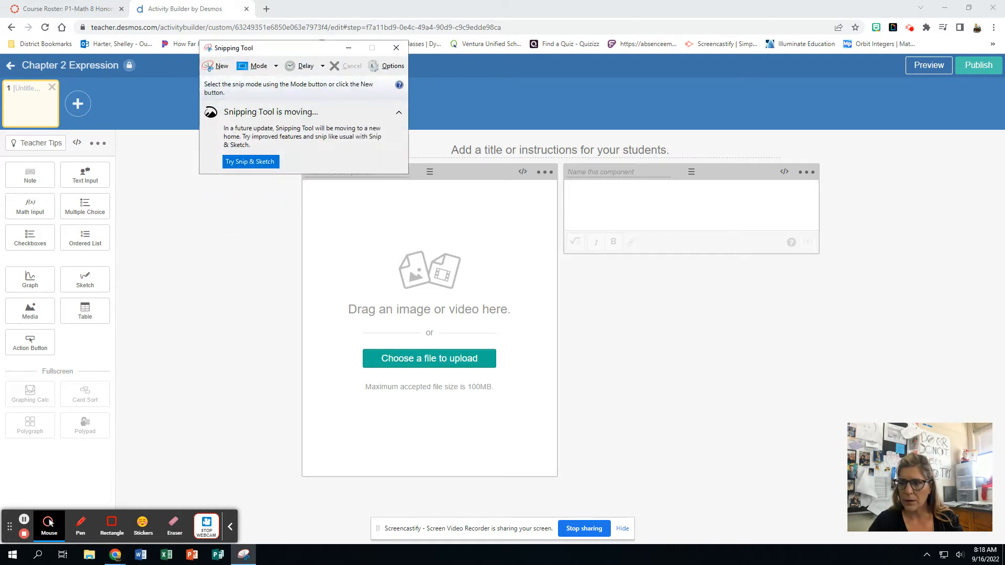
left_click(217, 66)
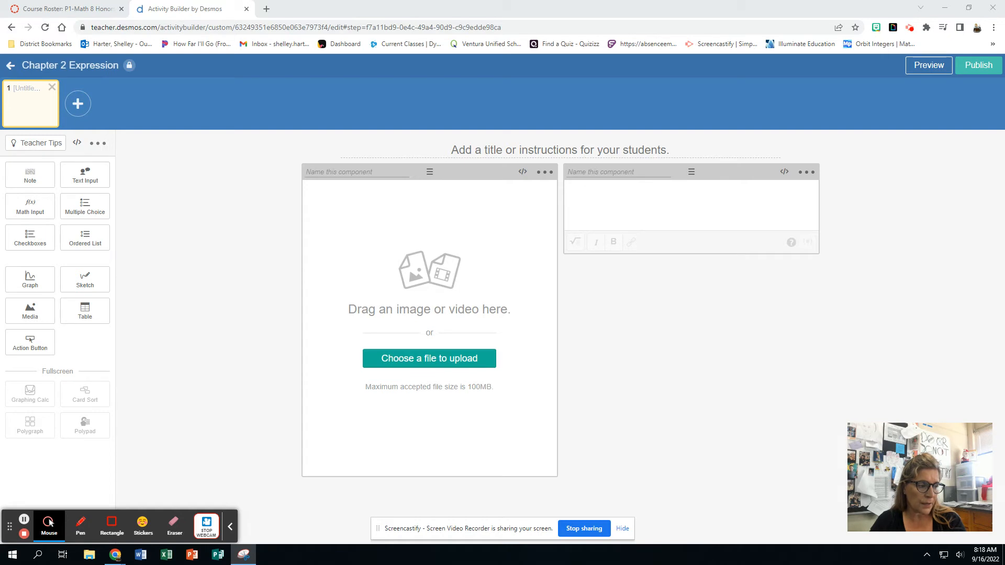
Upload the image Capture.PNG from the Desktop into the media component.
left_click(426, 365)
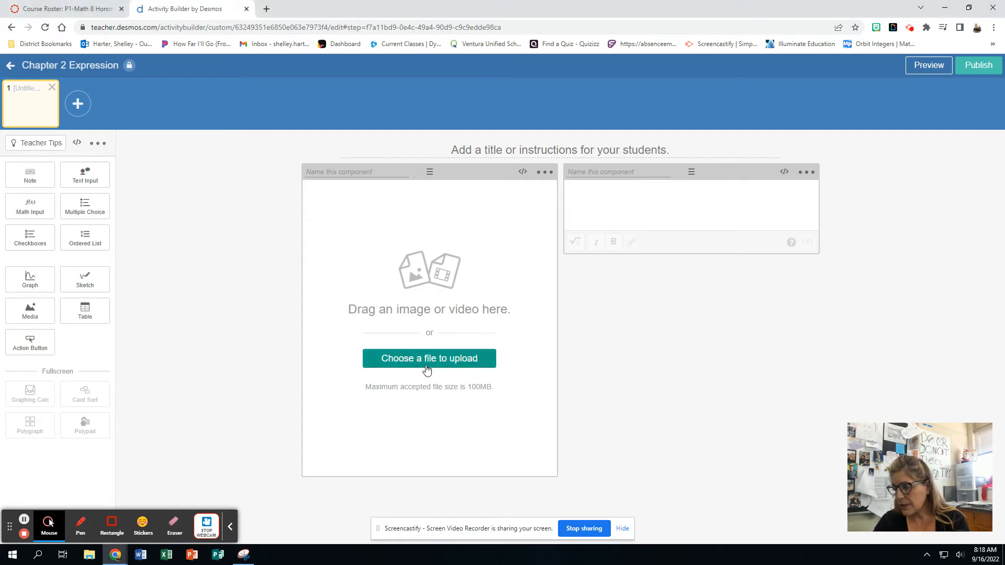
left_click(427, 366)
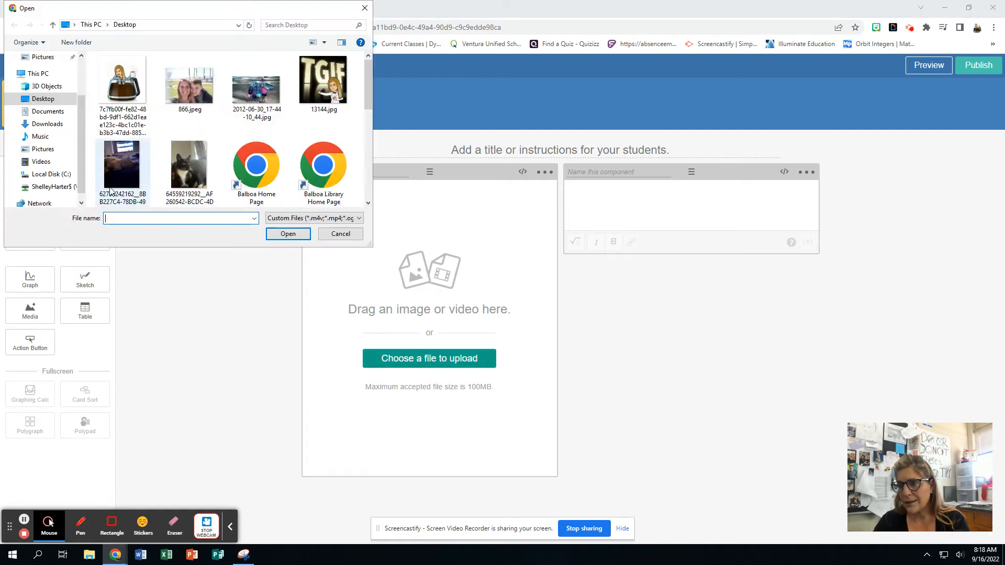
scroll(189, 157, "down", 3)
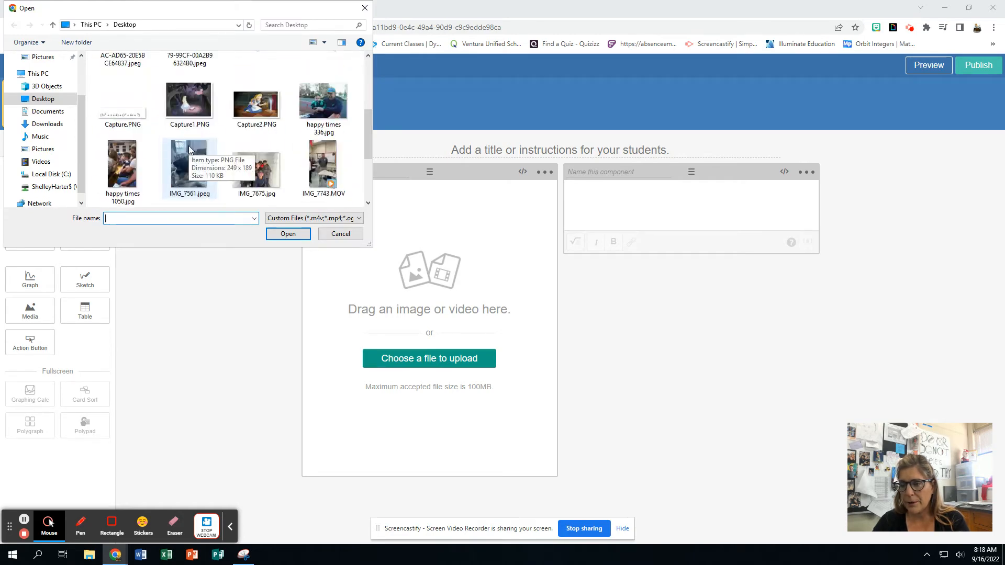
scroll(190, 157, "up", 2)
left_click(139, 185)
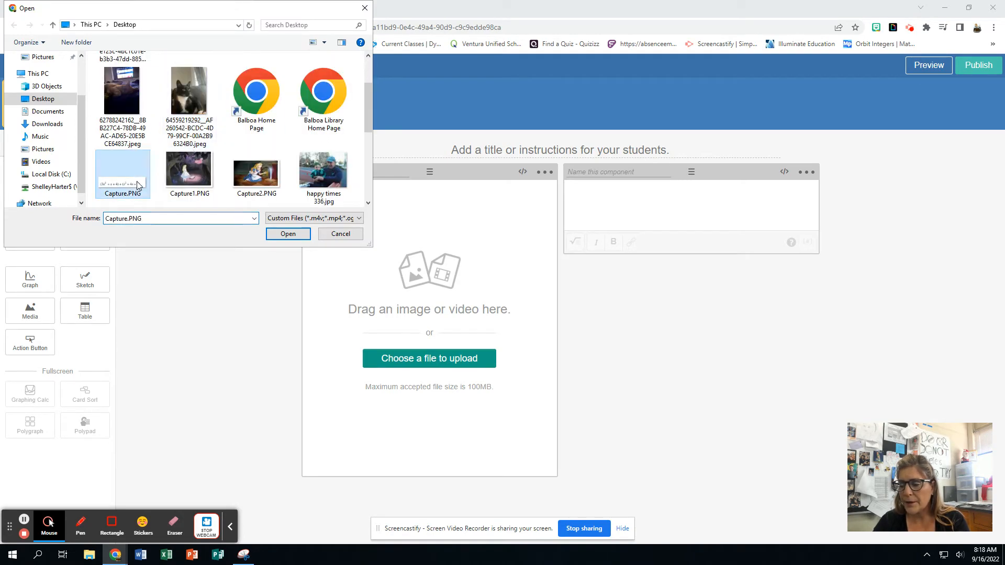
left_click(292, 234)
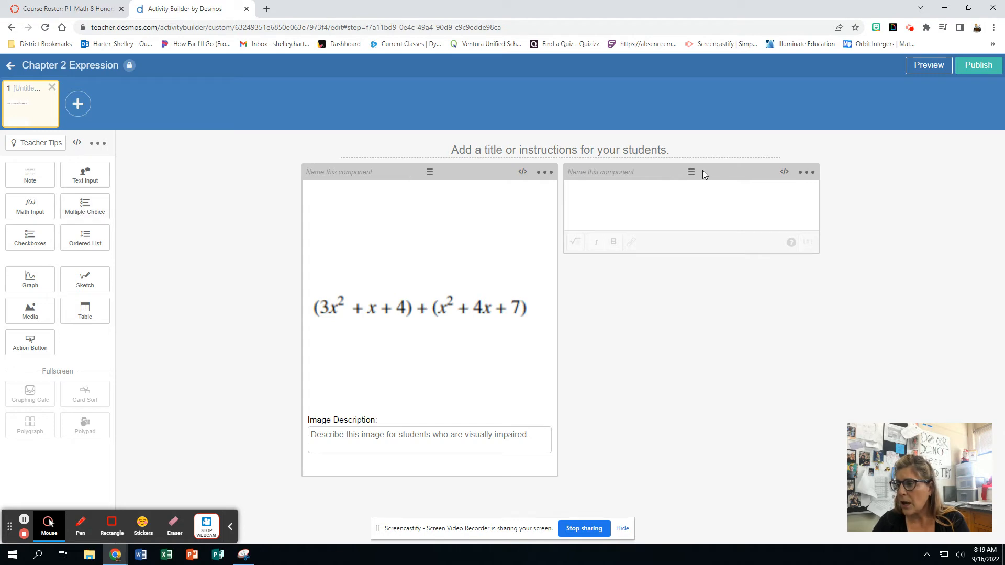
Stack the note above the expression image and add a Multiple Choice component below the image.
left_click_drag(694, 172, 542, 168)
left_click(92, 210)
left_click_drag(93, 210, 524, 468)
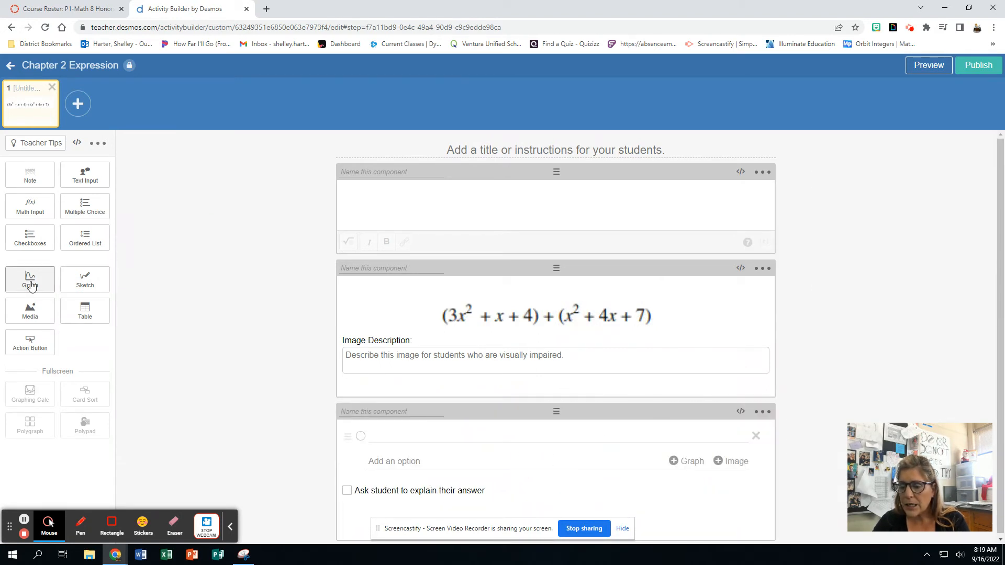
Add a second Media and a second Multiple Choice component in a new column and move the note to the top of that column.
left_click_drag(29, 310, 430, 313)
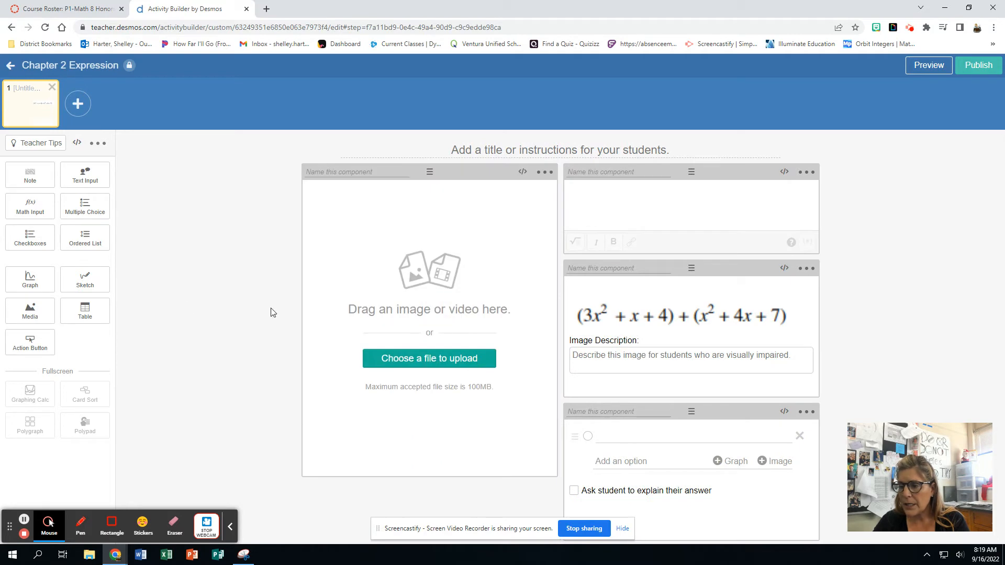
left_click_drag(86, 208, 398, 436)
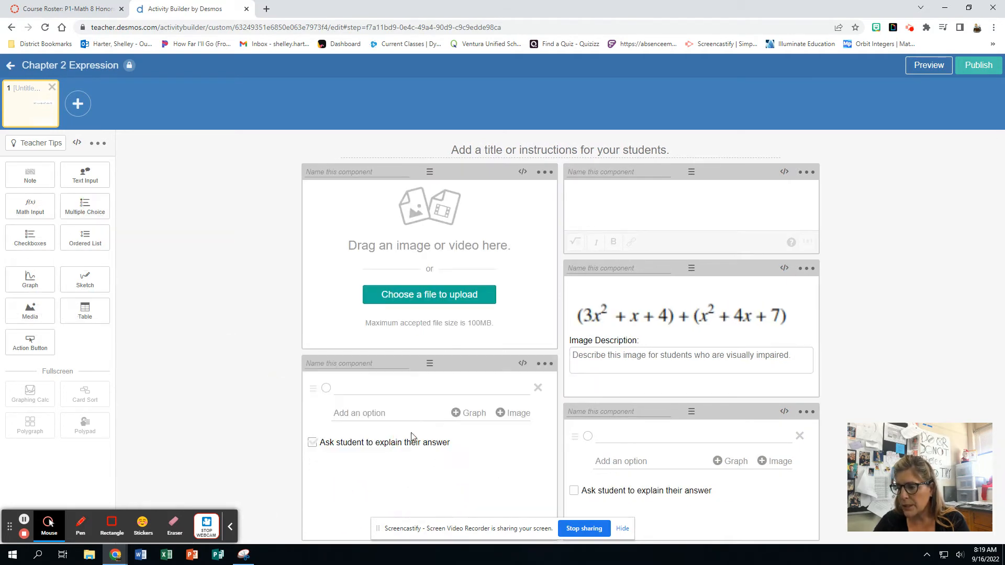
left_click_drag(687, 177, 441, 171)
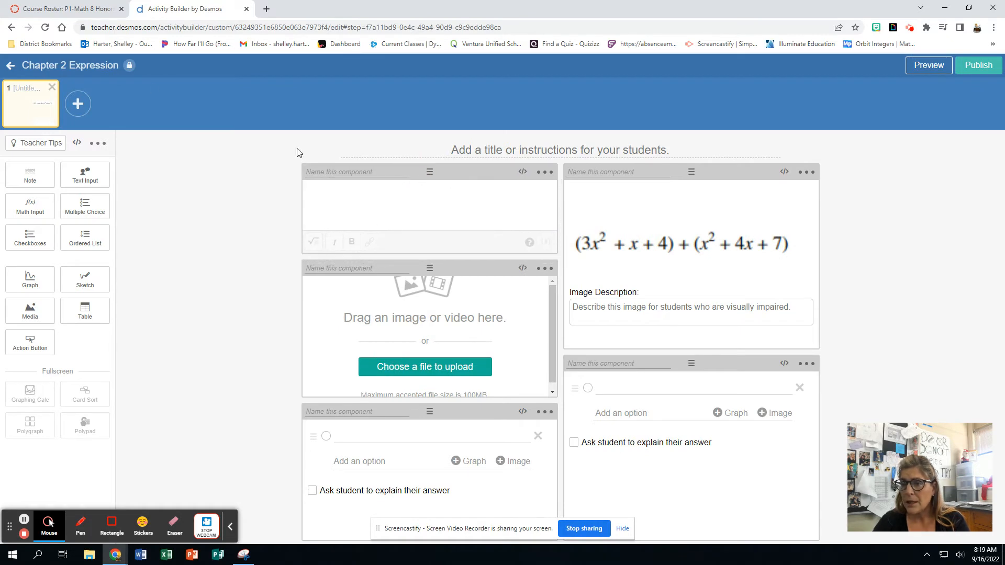
Add three more screens to the activity and place the screen with the expression image second in the order.
left_click(74, 108)
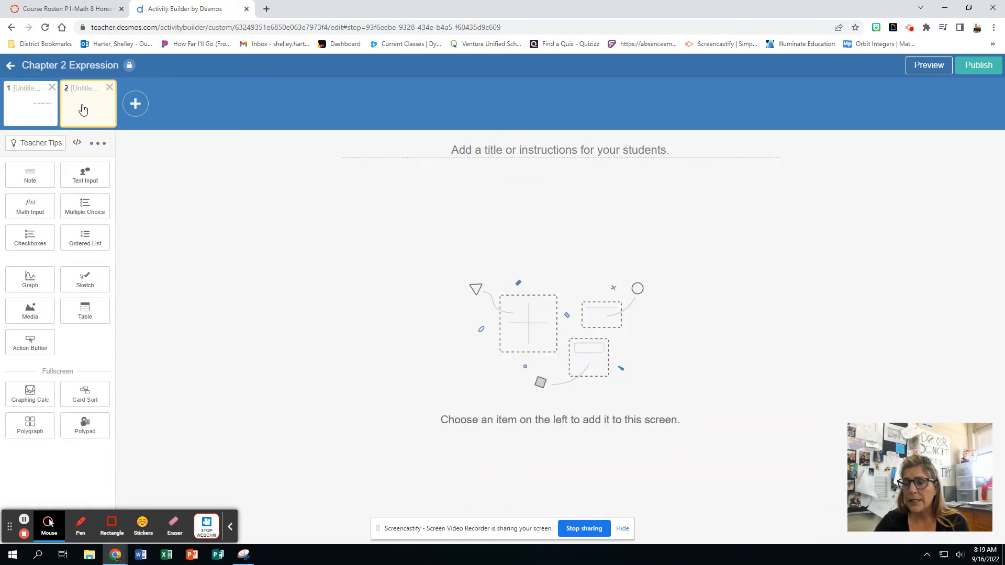
left_click(23, 102)
left_click(139, 105)
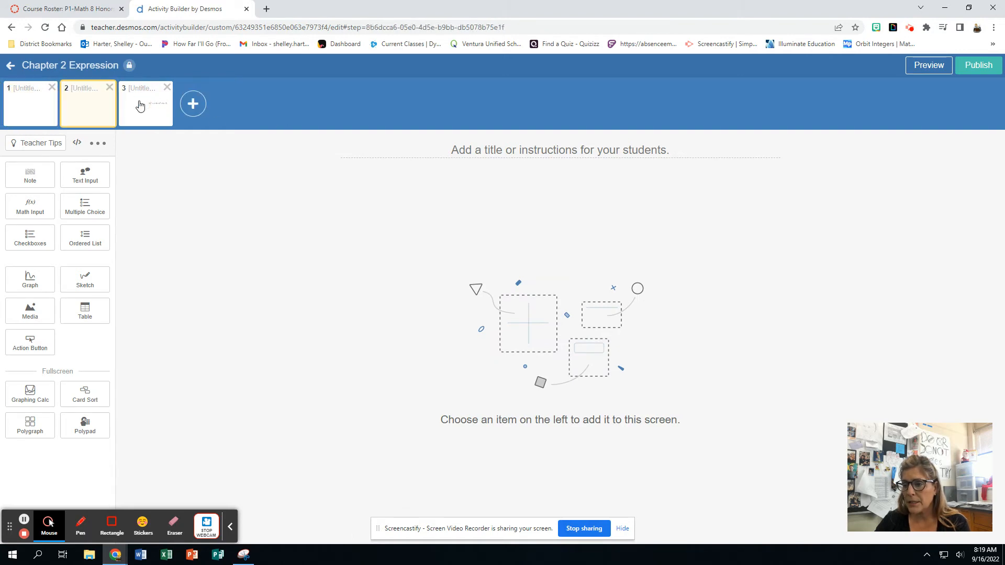
left_click_drag(152, 105, 81, 99)
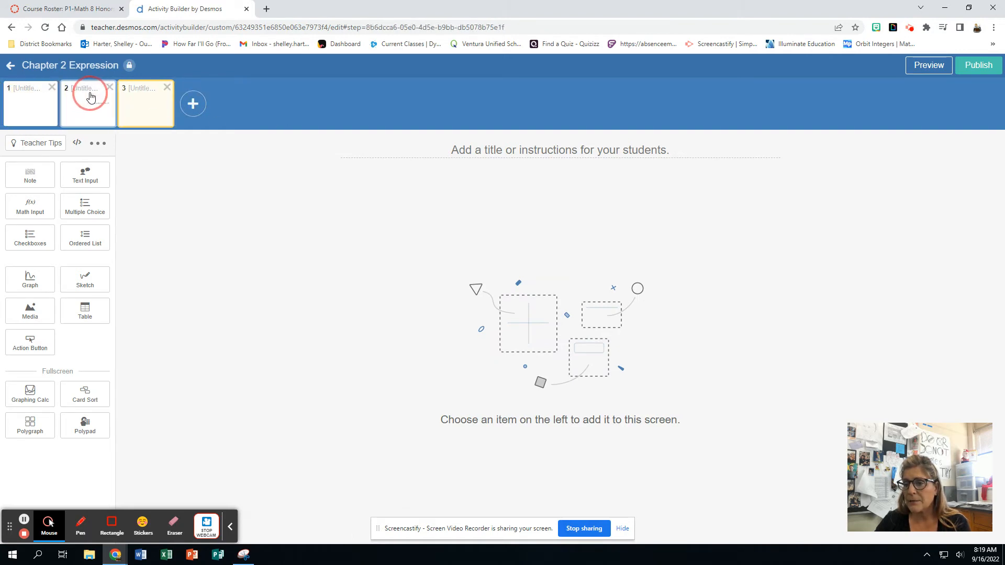
left_click(192, 104)
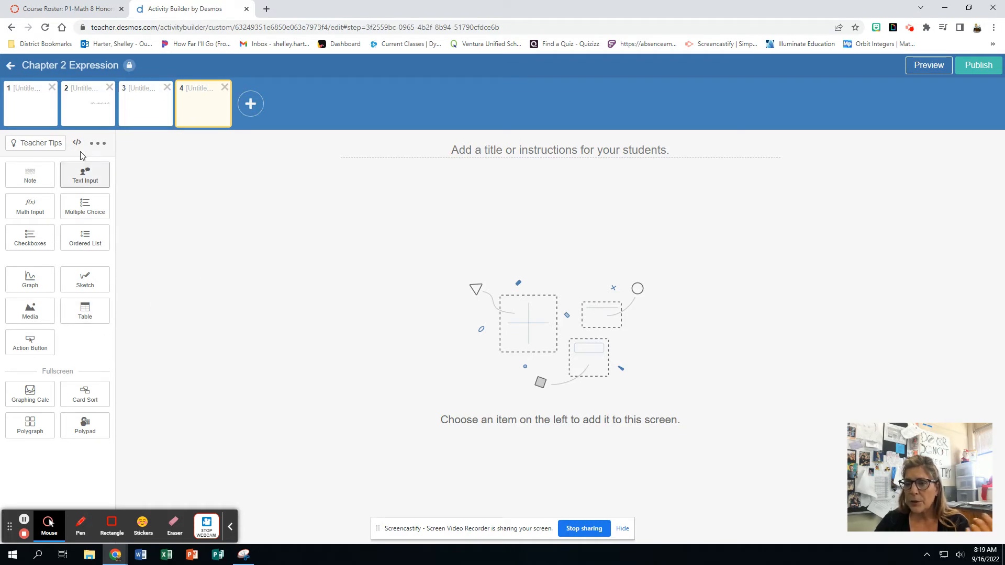
Add a Sketch component and a Table component to the third screen.
left_click(132, 105)
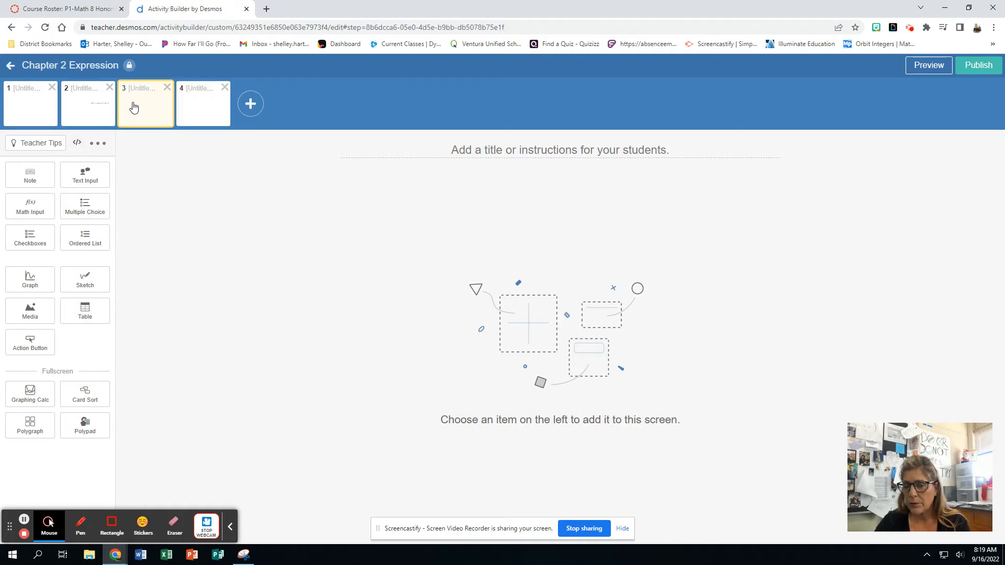
left_click(90, 289)
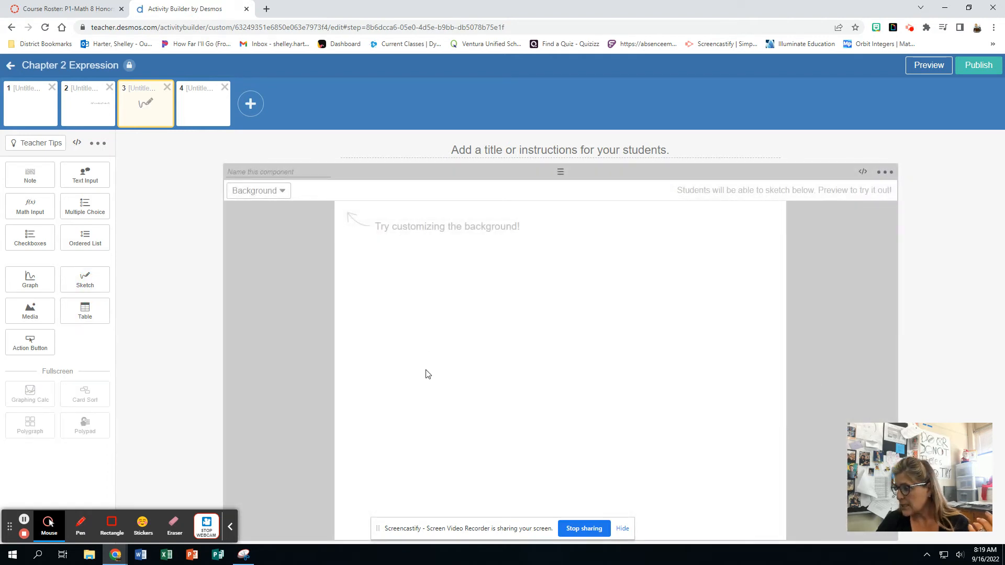
left_click(89, 314)
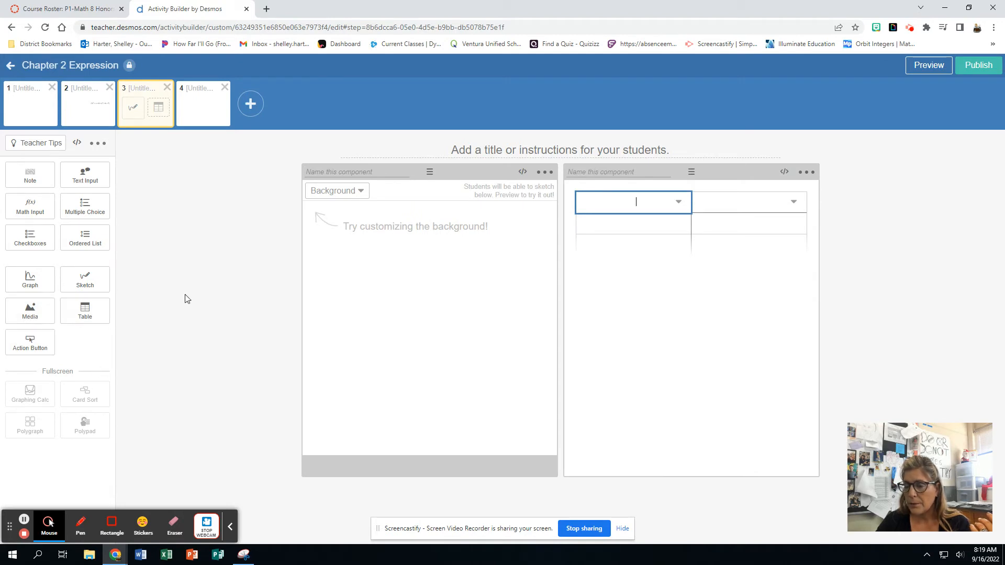
Fill the fourth screen with a fullscreen Graphing Calculator component.
left_click(222, 114)
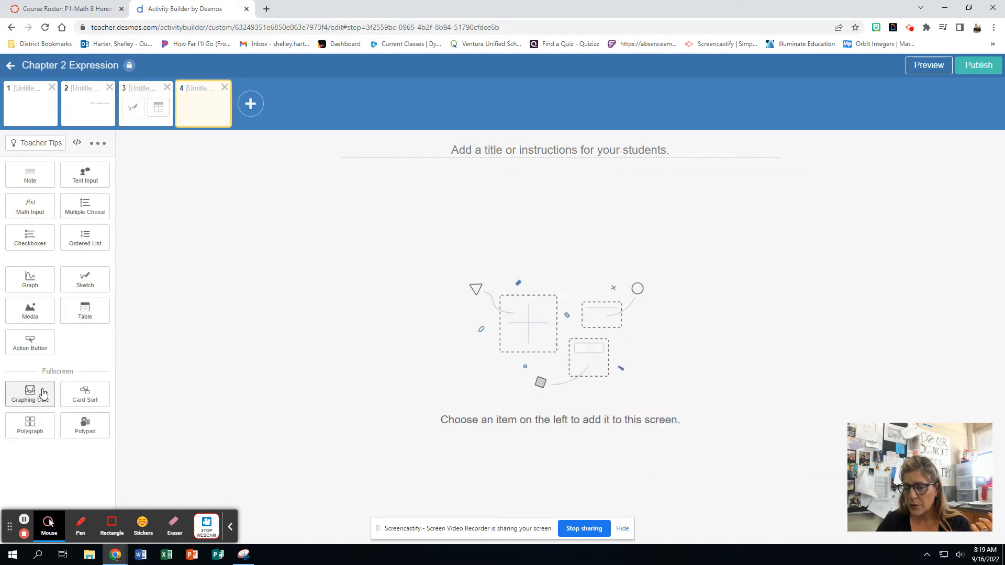
left_click(44, 393)
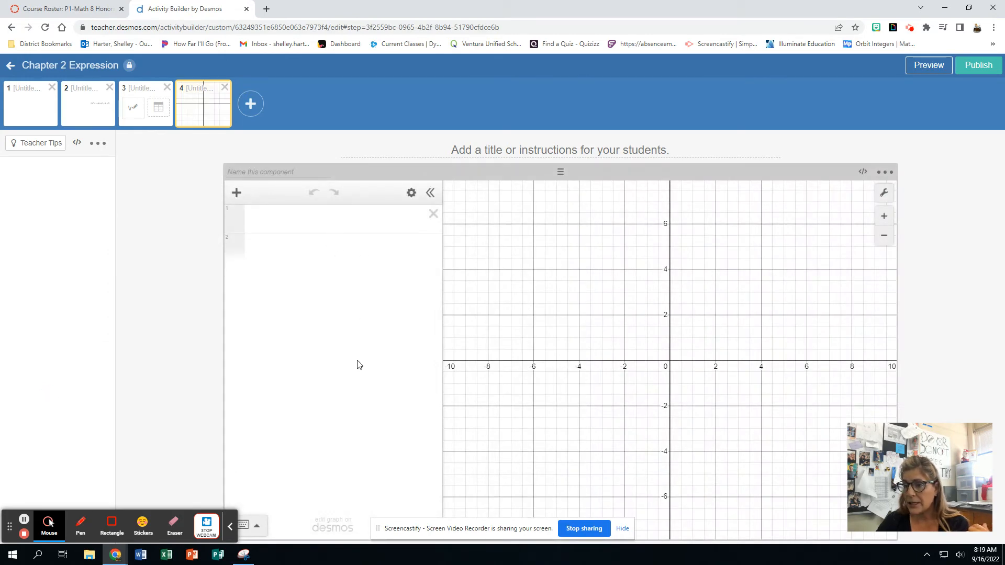
Add a fifth screen with a Graph component and convert that graph to a Sketch.
left_click(251, 105)
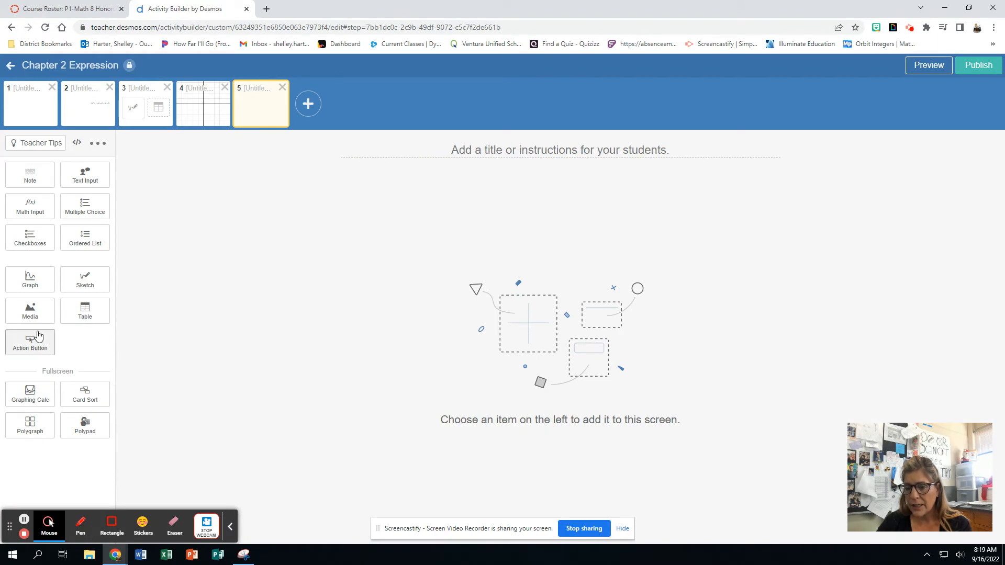
left_click(42, 281)
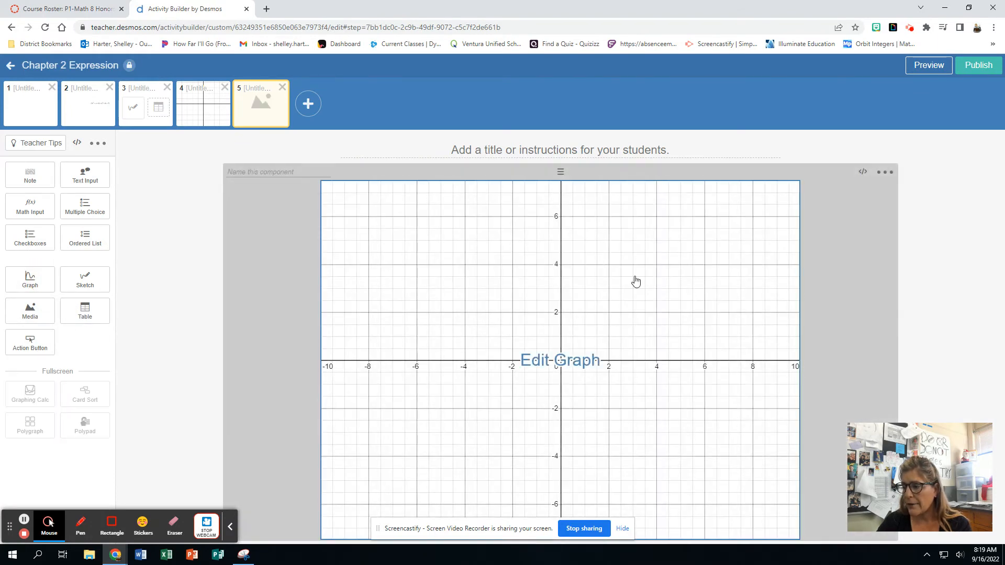
left_click(884, 173)
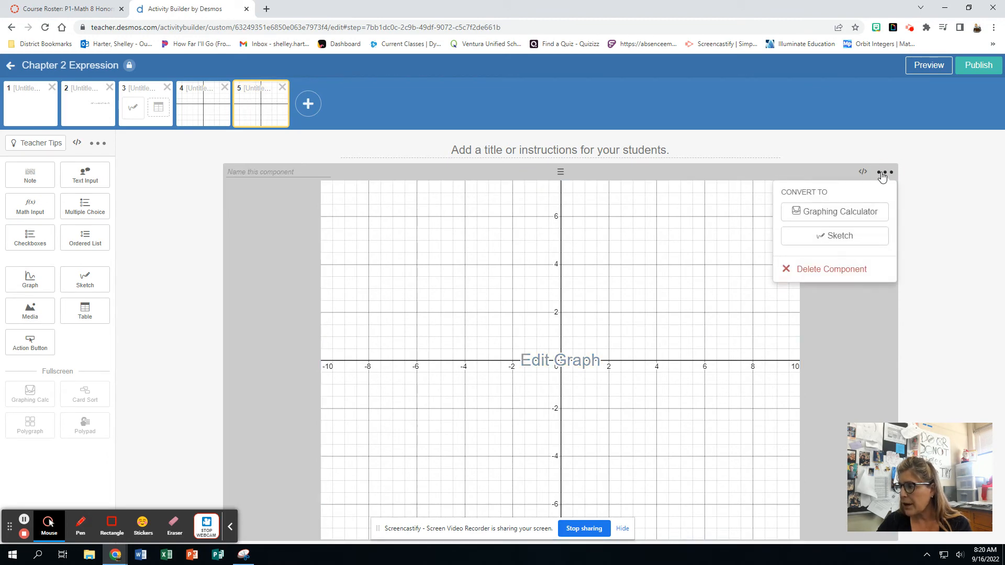
left_click(857, 238)
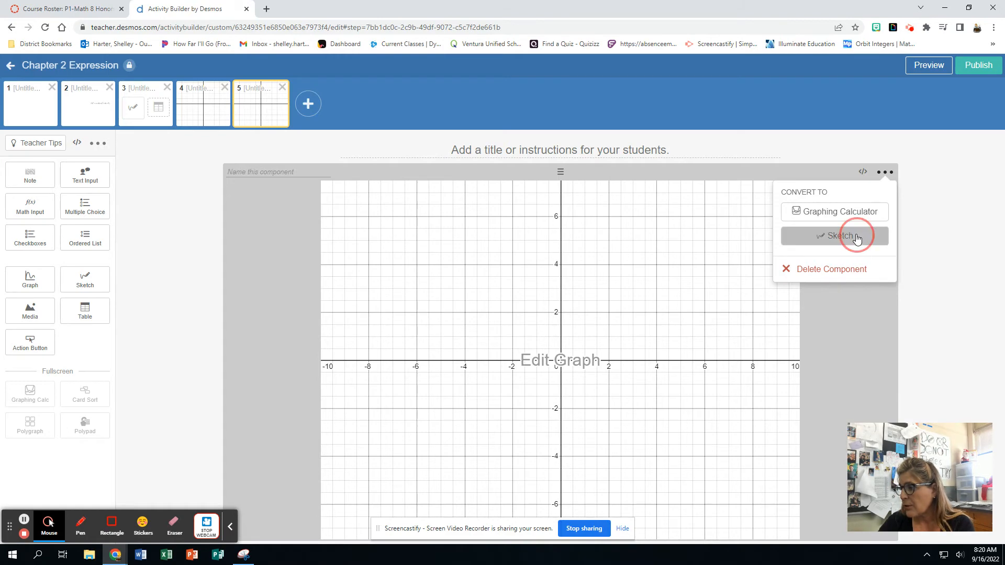
Preview the fifth screen as a student and test its sketch tools with two freehand points and a straight line through them.
left_click(930, 66)
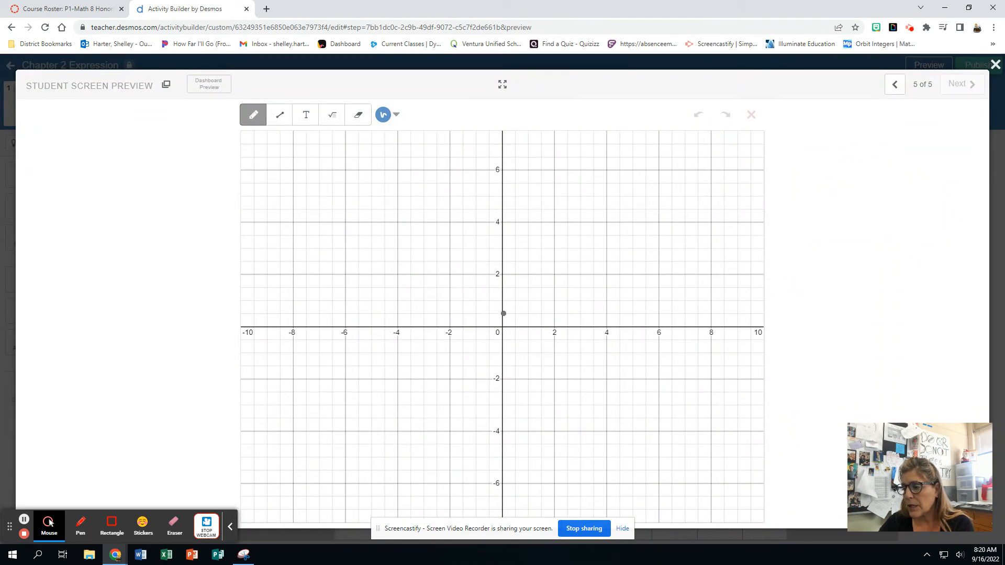
left_click(504, 313)
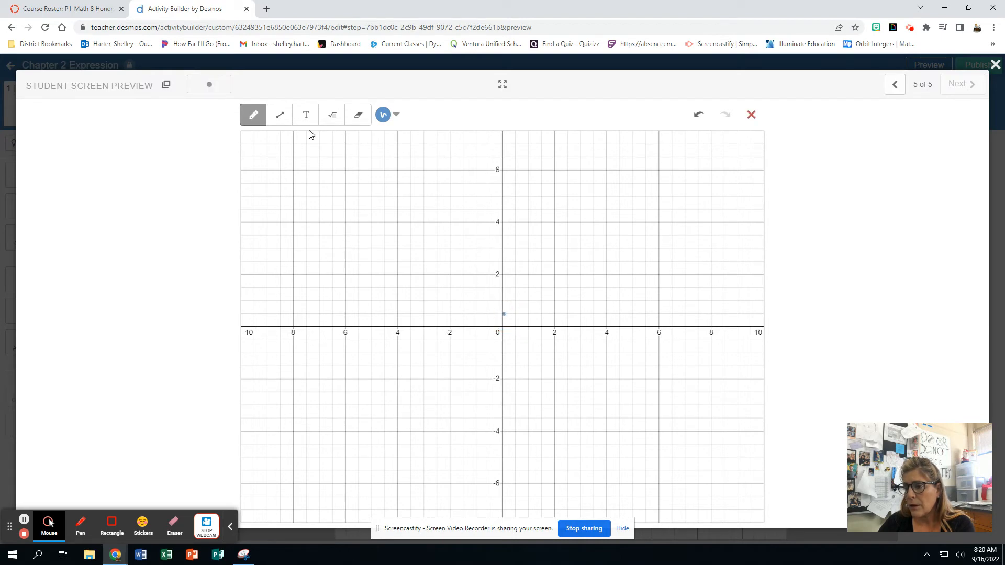
left_click(554, 273)
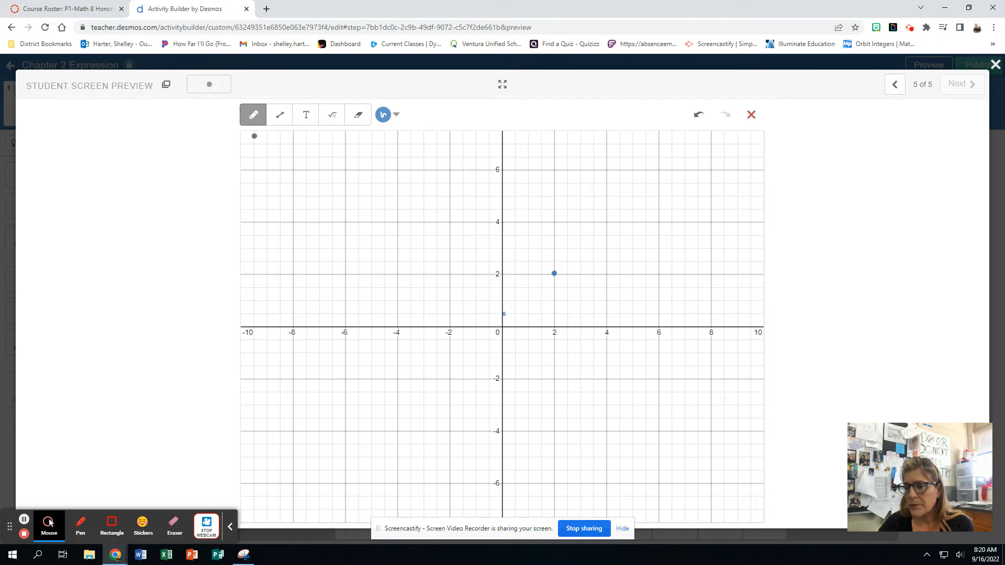
left_click(286, 119)
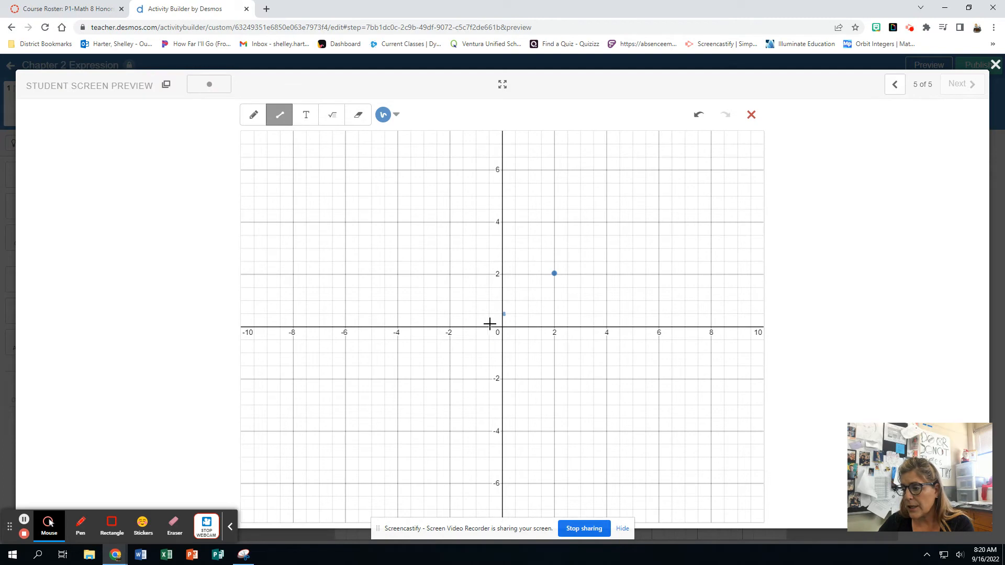
left_click_drag(490, 325, 580, 254)
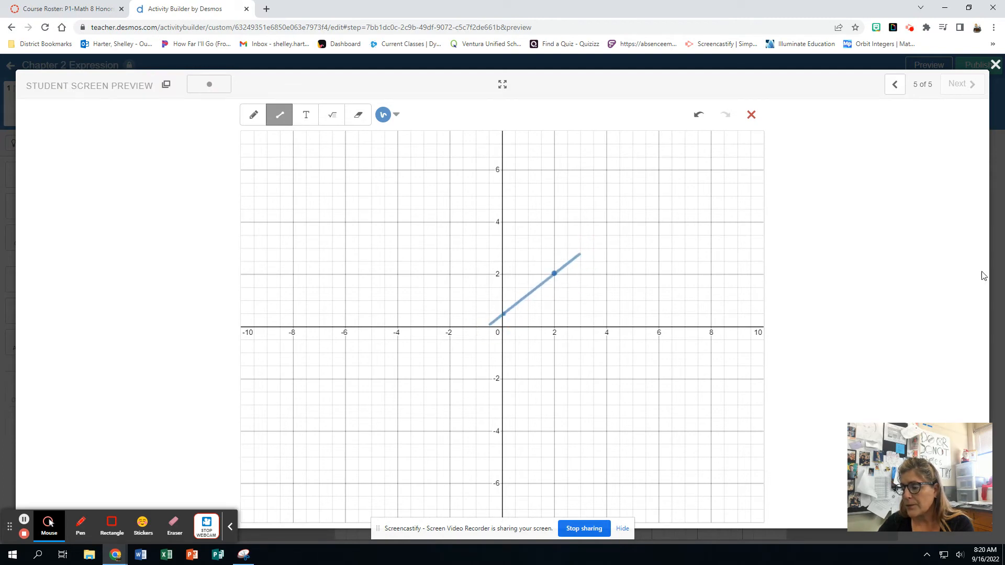
left_click(996, 64)
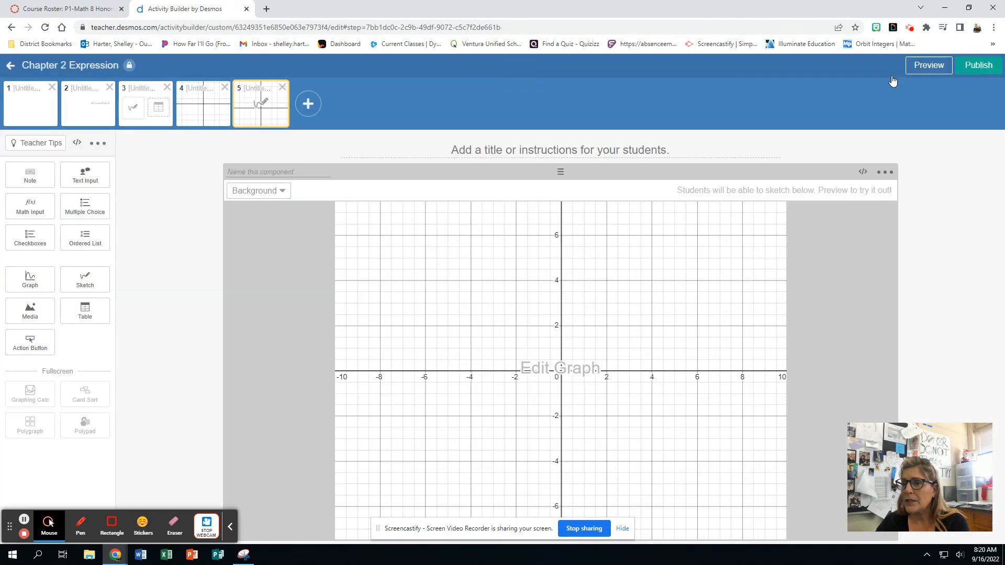
Leave the activity editor and open the "Final Math 1 Sem. 1" activity from the custom activities.
left_click(10, 67)
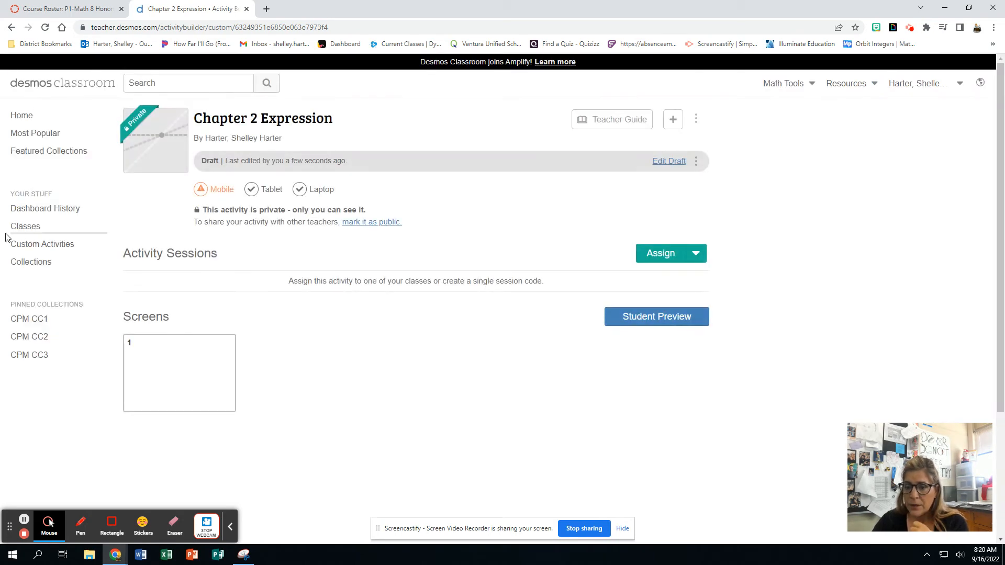
left_click(35, 244)
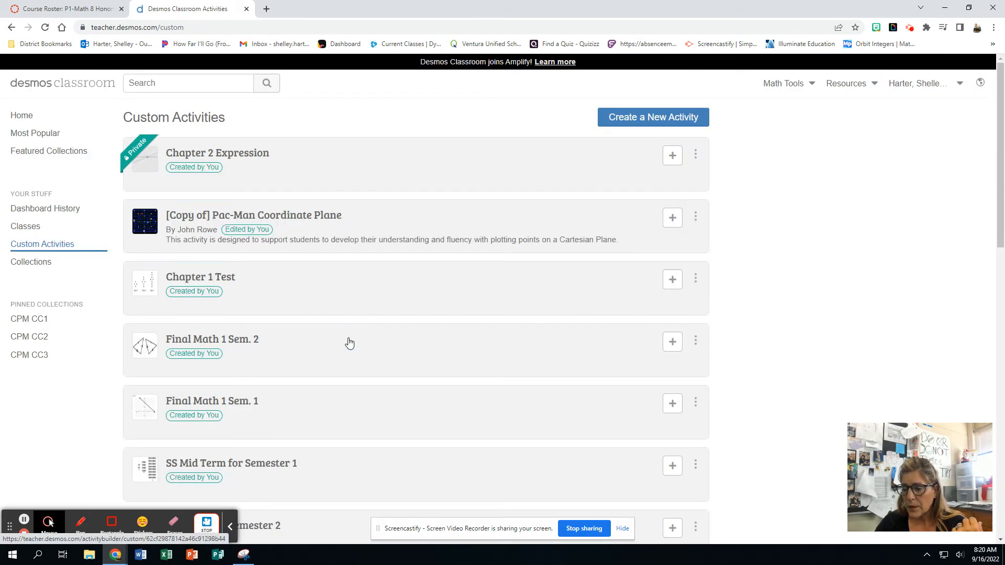
scroll(354, 372, "down", 2)
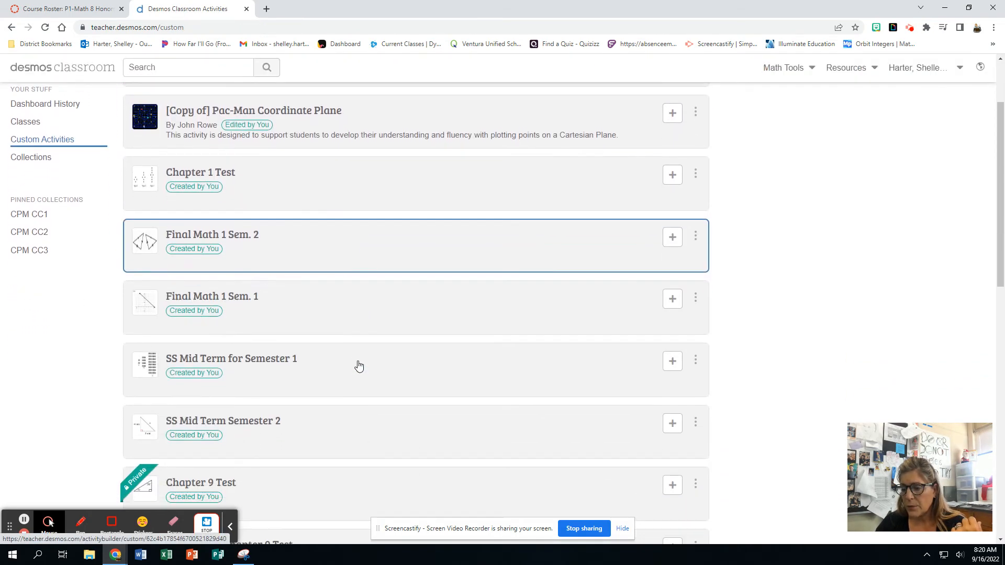
left_click(342, 311)
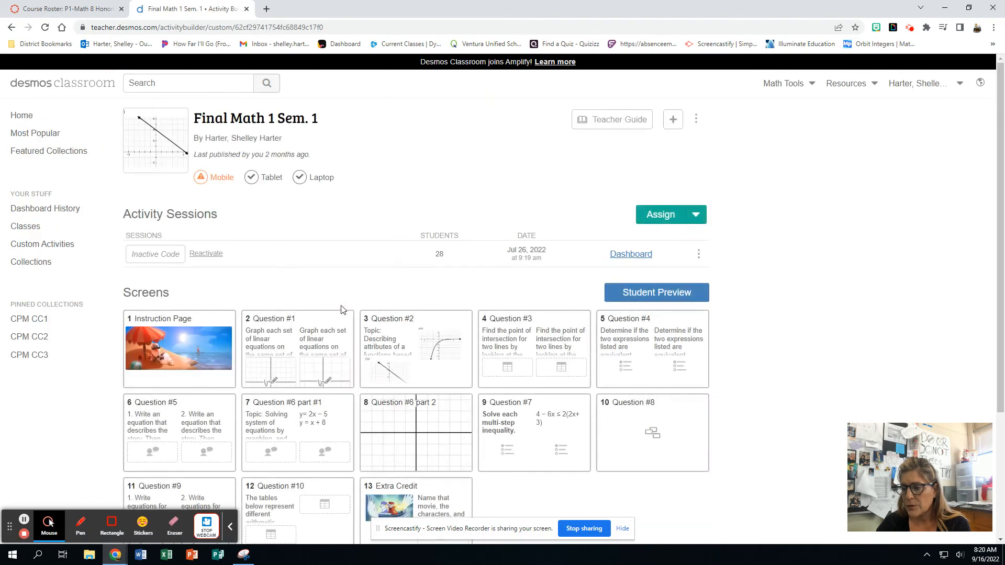
Preview the activity's screens from the Instruction Page through Question #4, including the scientific calculator on Question #1.
left_click(151, 350)
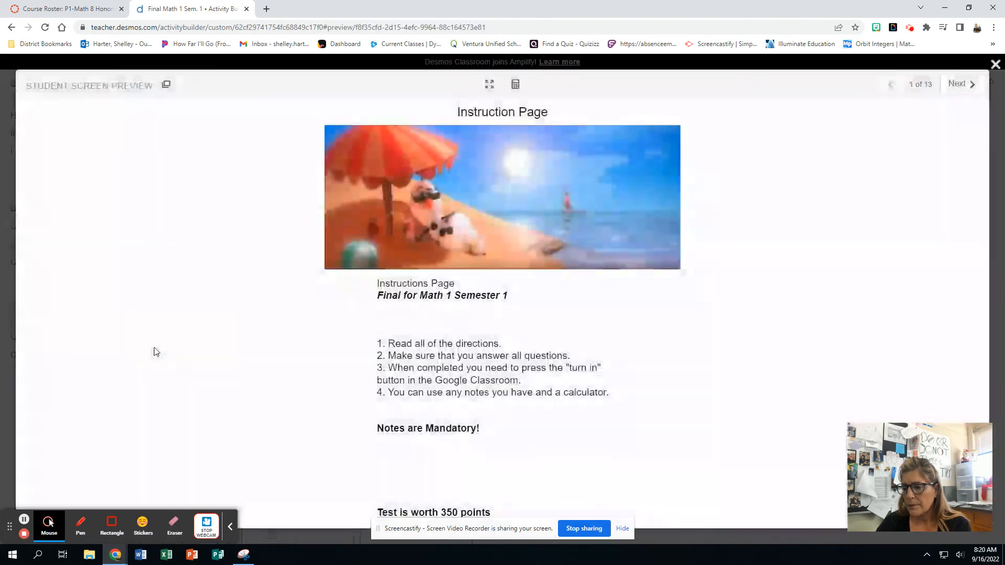
left_click(967, 85)
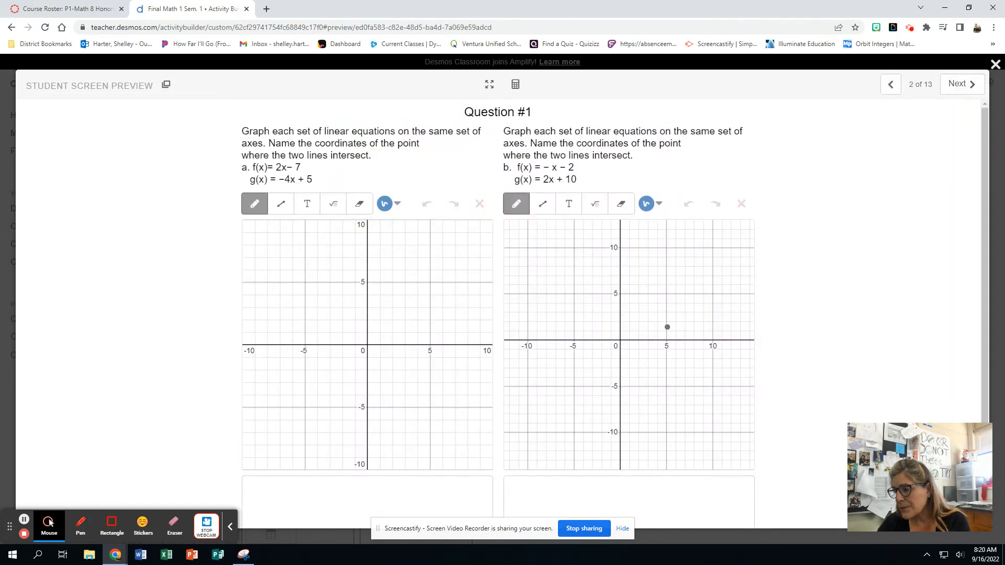
left_click(516, 87)
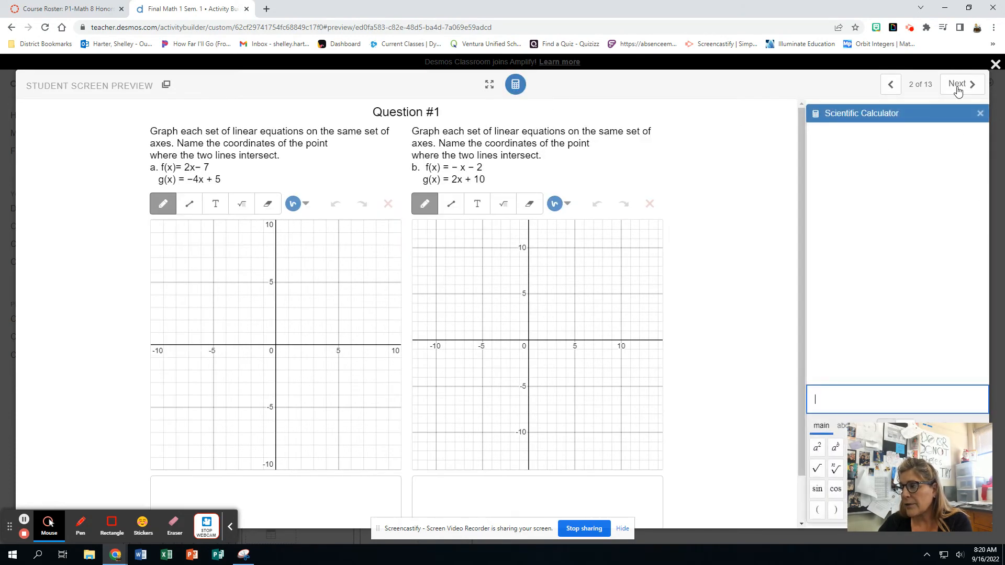
left_click(958, 85)
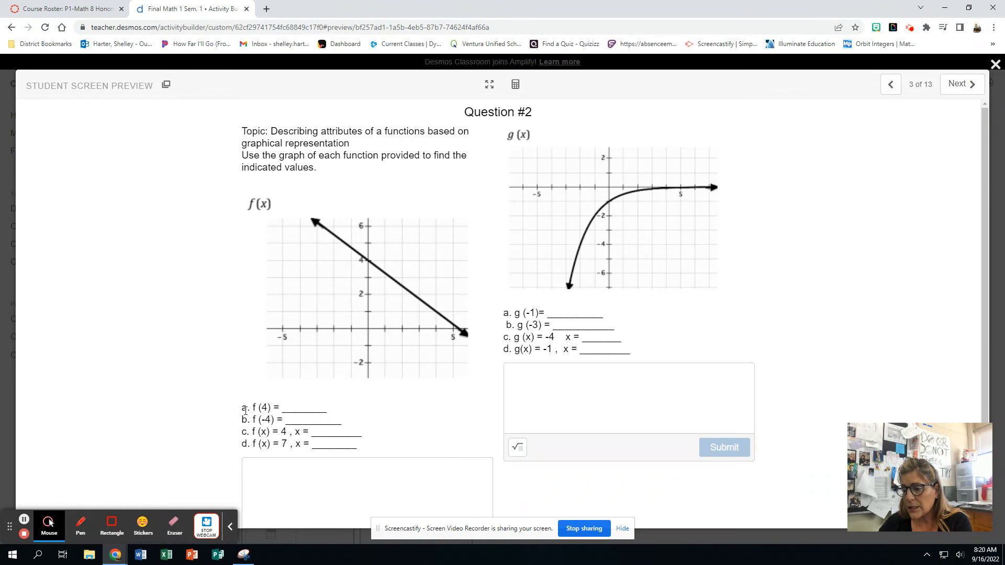
left_click(967, 85)
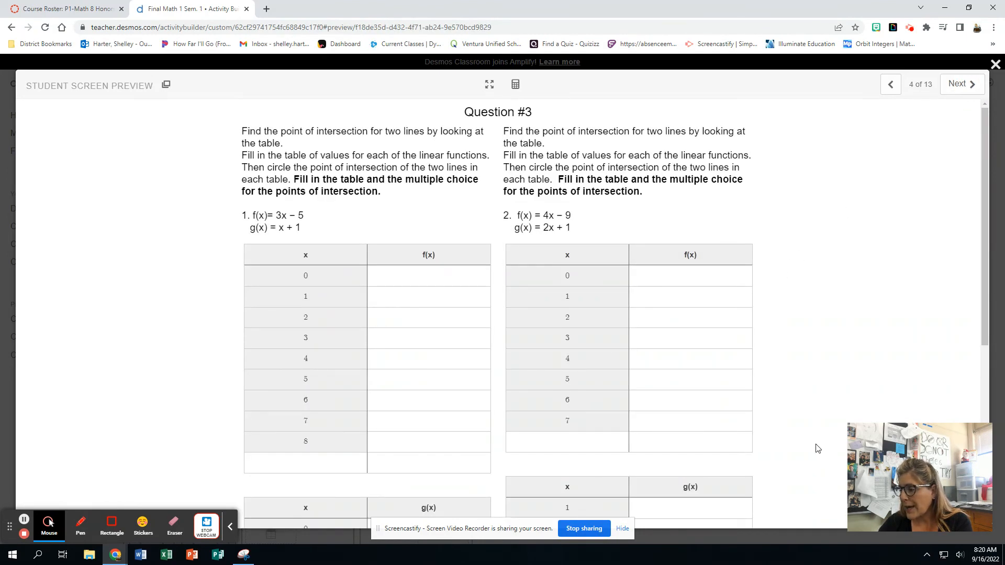
scroll(818, 449, "down", 6)
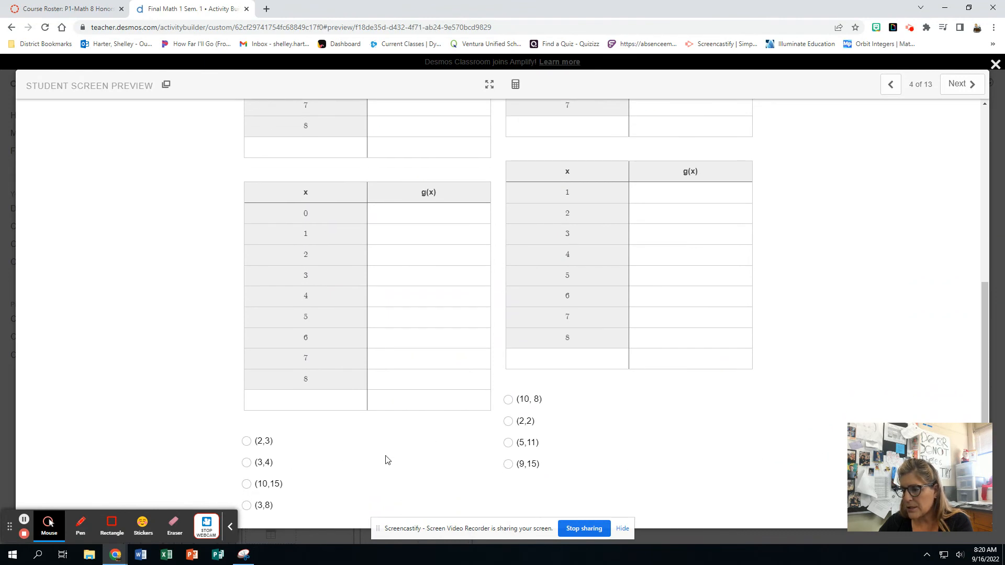
scroll(387, 460, "up", 5)
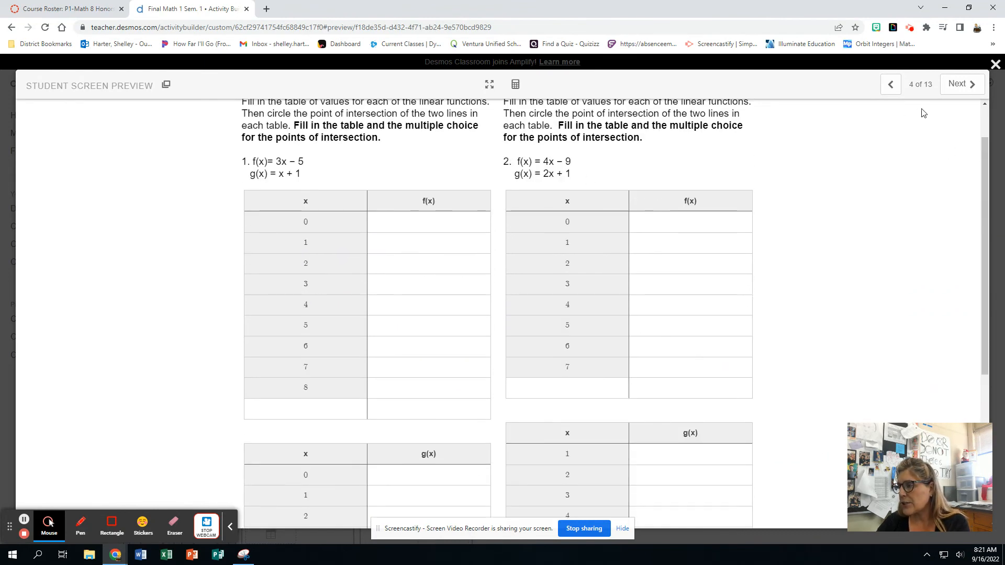
left_click(960, 85)
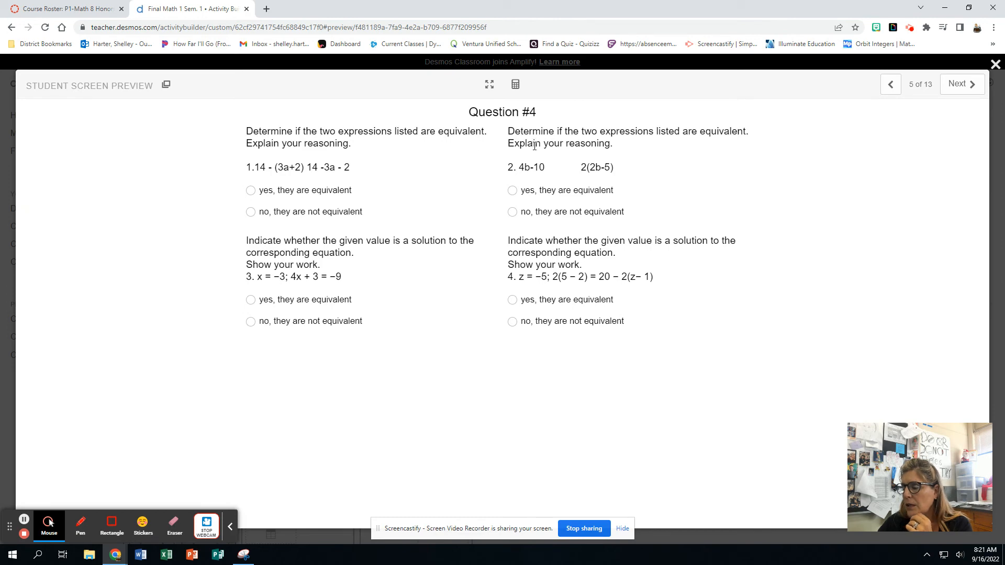
left_click(995, 64)
Preview the Question #2 screen and the tables and answer choices on the Question #3 screen.
left_click(436, 356)
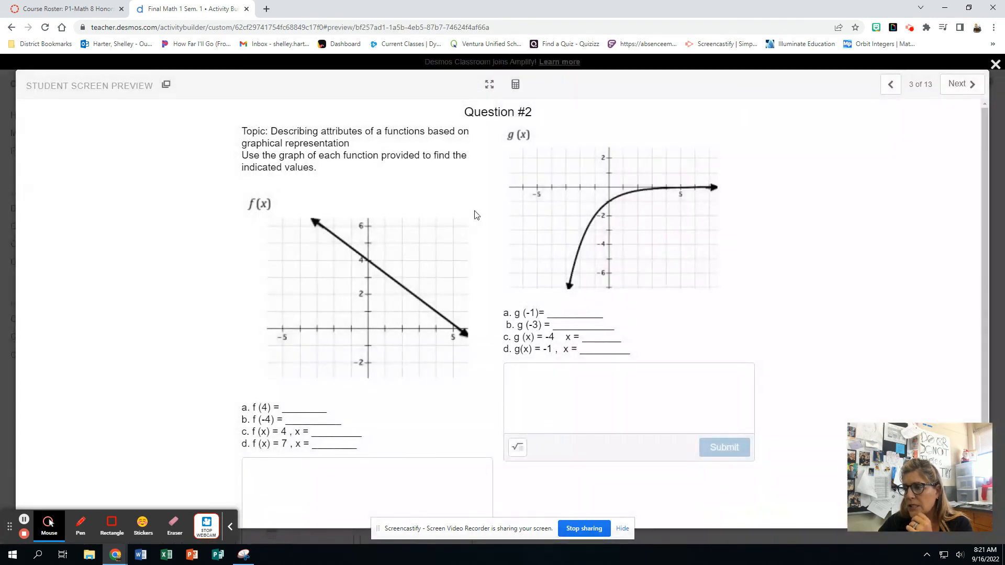
left_click(995, 64)
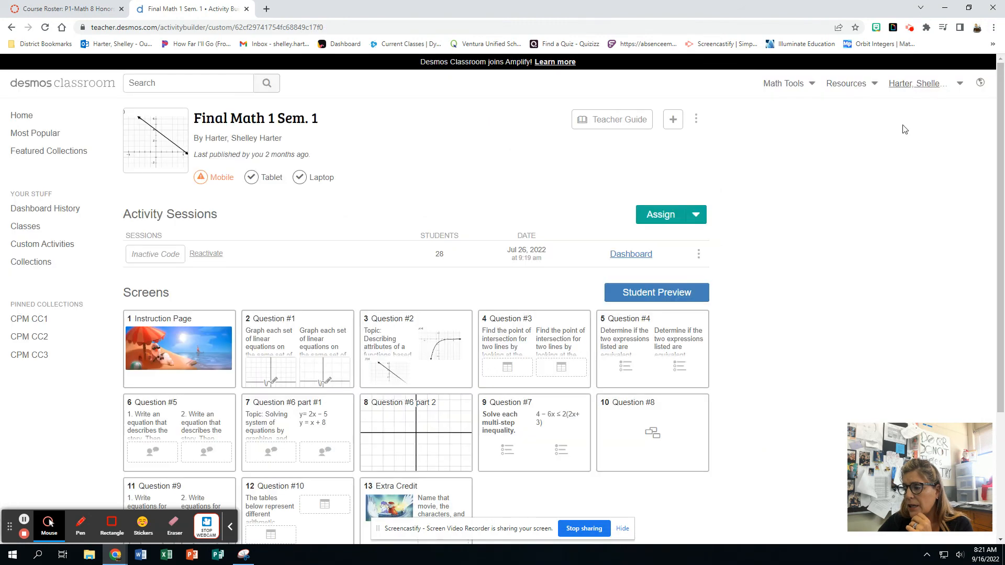
left_click(547, 383)
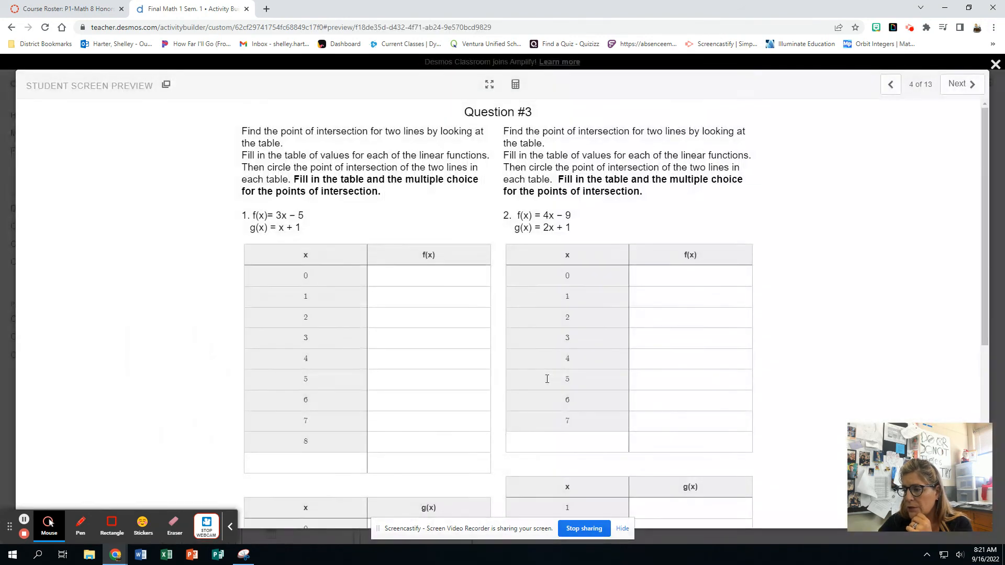
scroll(550, 383, "down", 6)
scroll(570, 367, "up", 4)
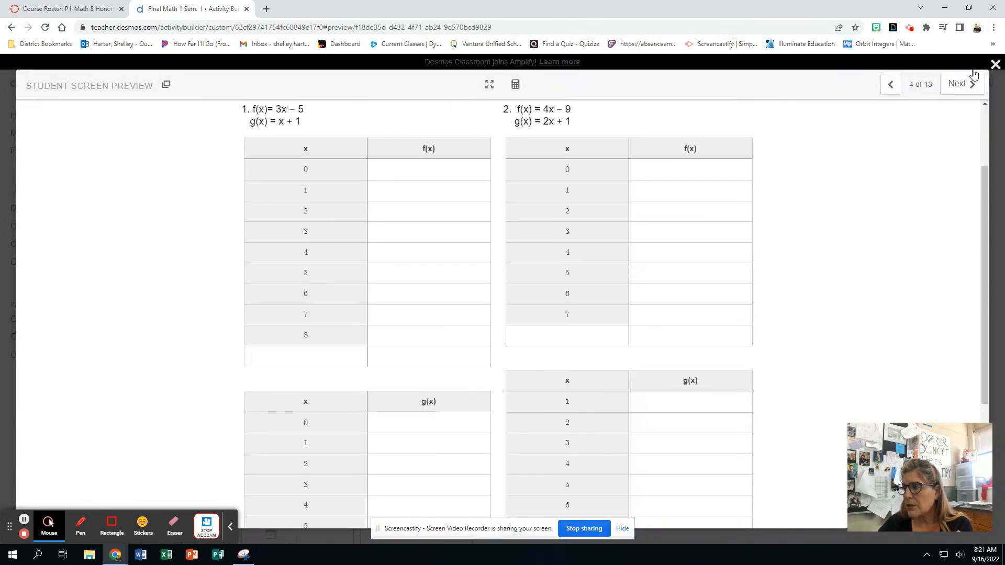
left_click(995, 64)
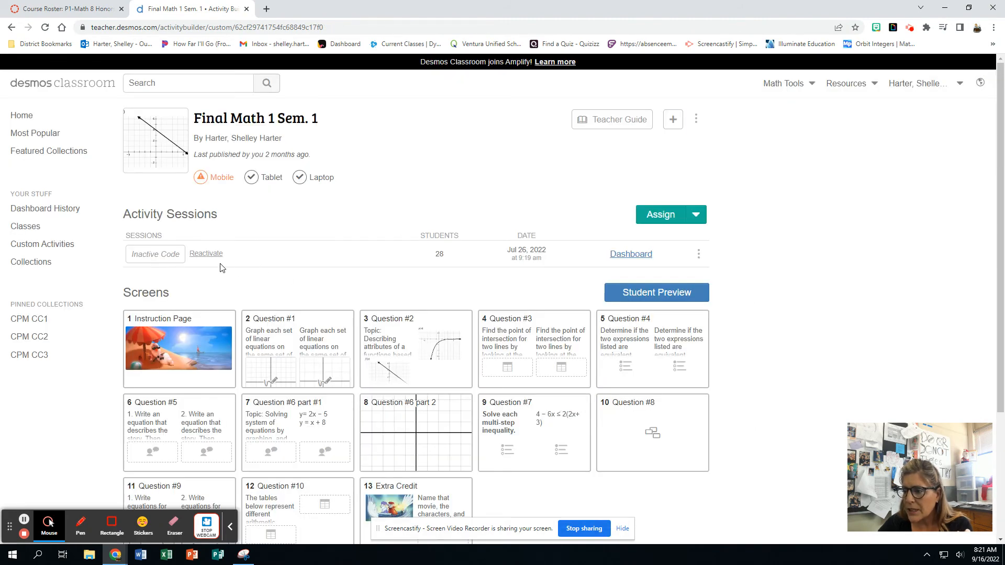
Open the dashboard of the activity's existing session and dismiss the inactive invite code notice.
left_click(642, 255)
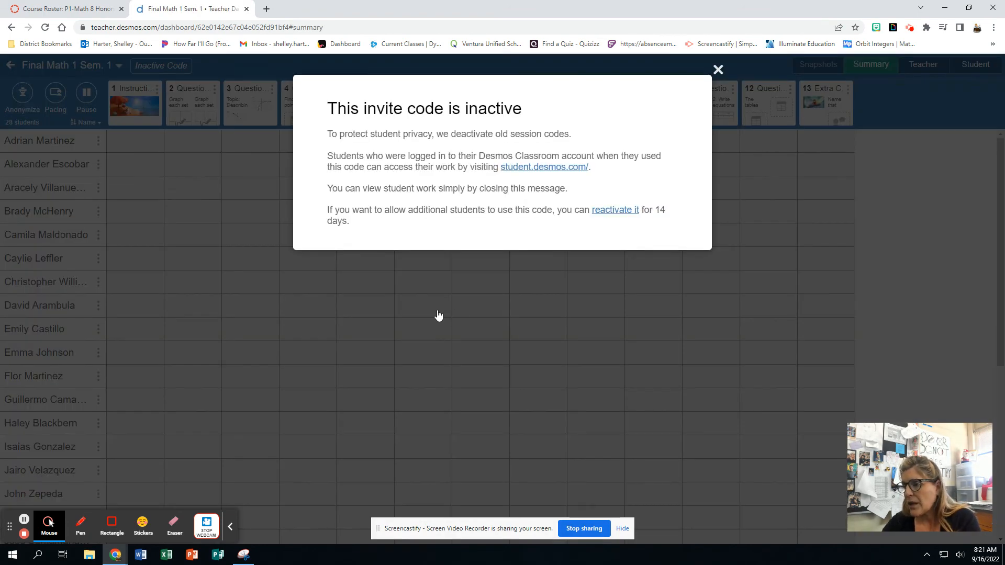
left_click(726, 72)
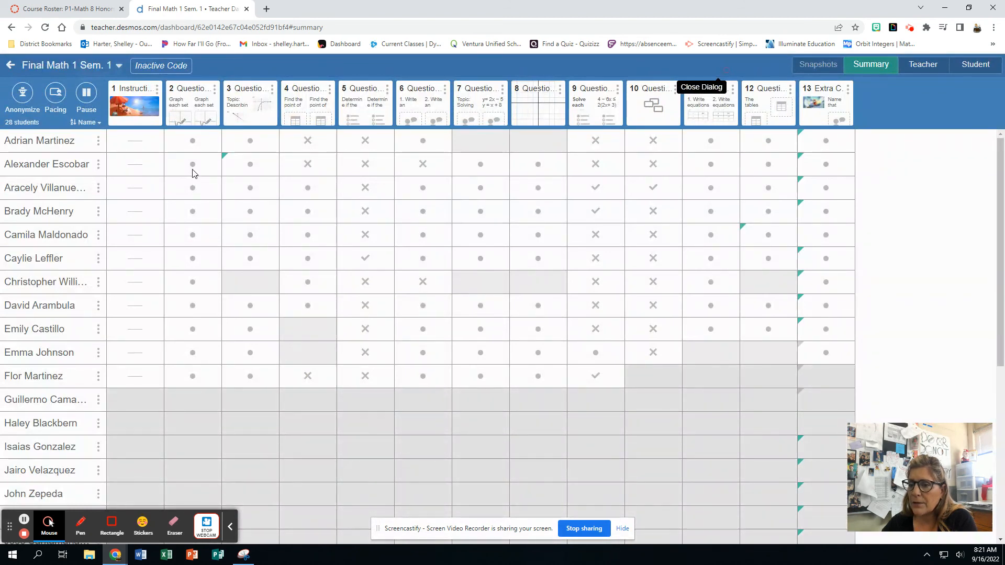
left_click(192, 170)
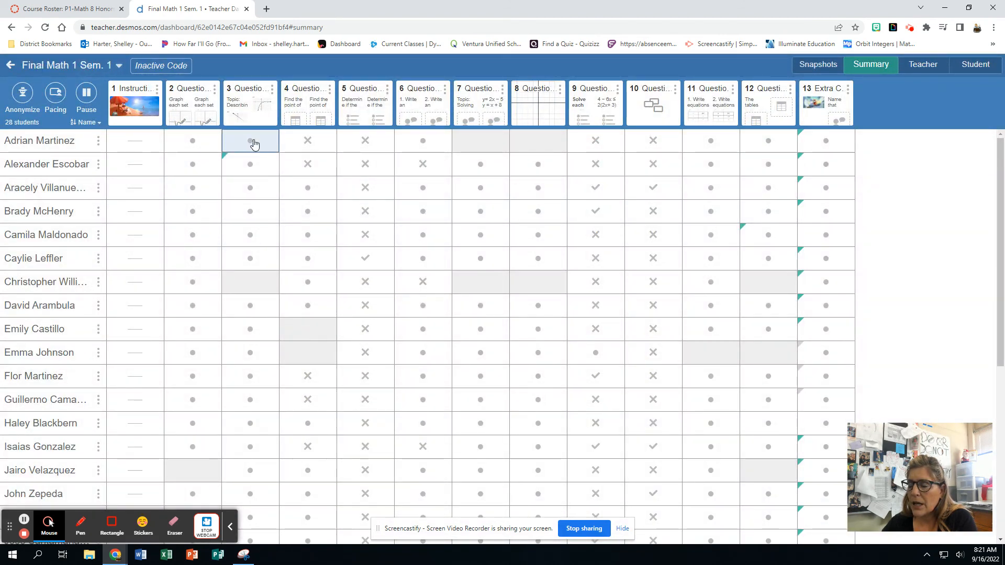
Examine the first student's Question #7 and Question #8 responses with answer correctness shown.
left_click(597, 138)
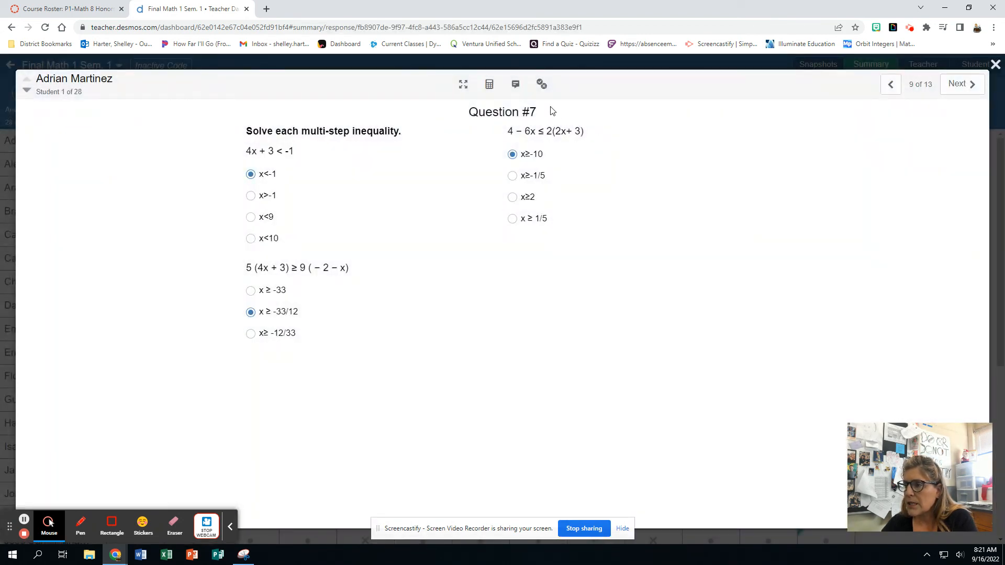
left_click(542, 84)
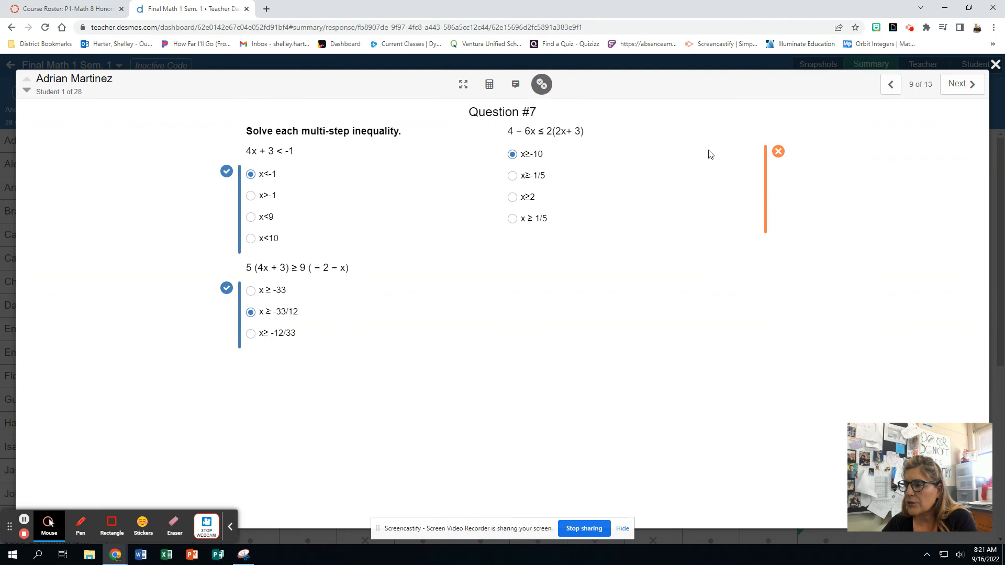
left_click(968, 90)
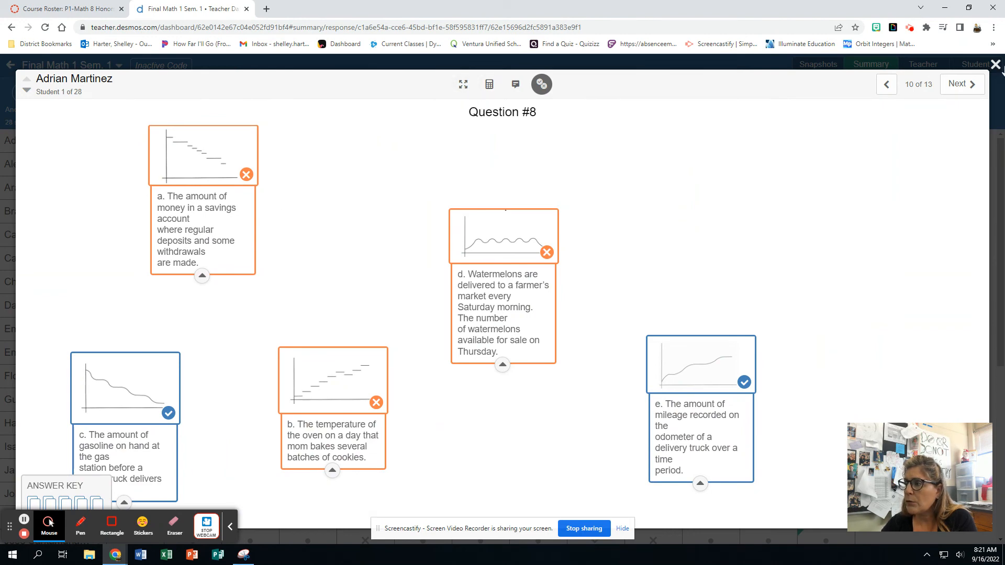
left_click(996, 65)
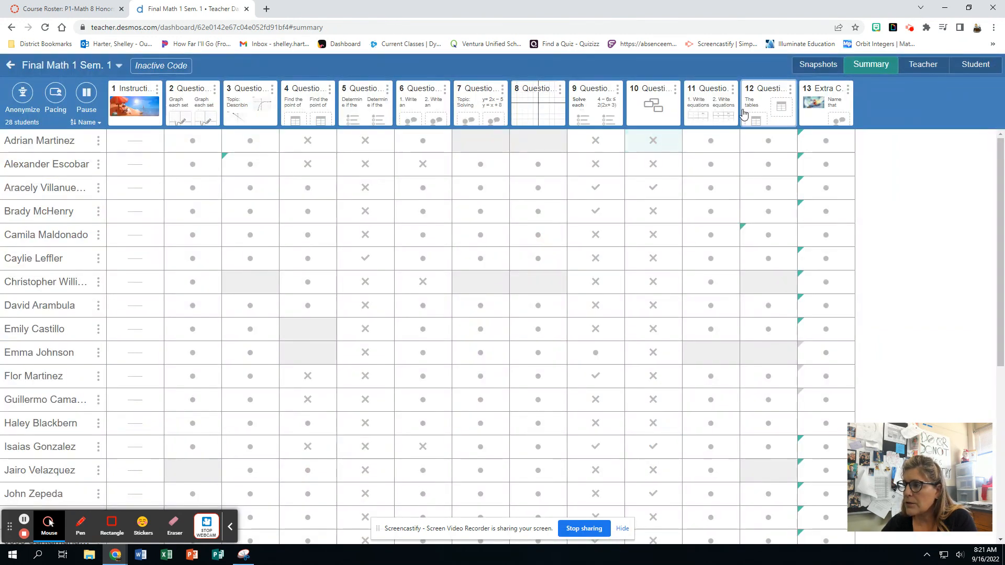
In the student view of Question #8, match the decreasing curve with card c and the wavy graph with card b.
left_click(633, 117)
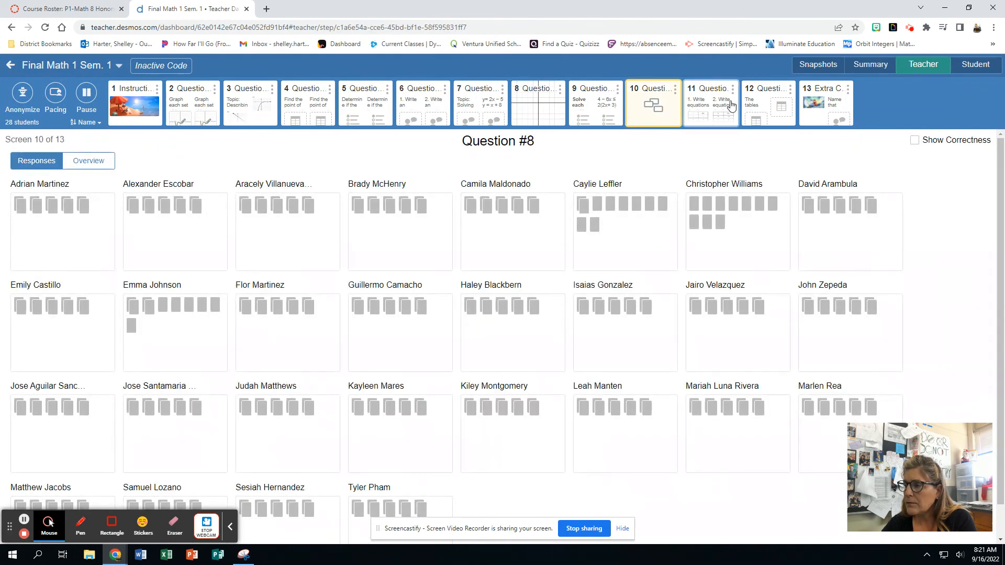
left_click(968, 66)
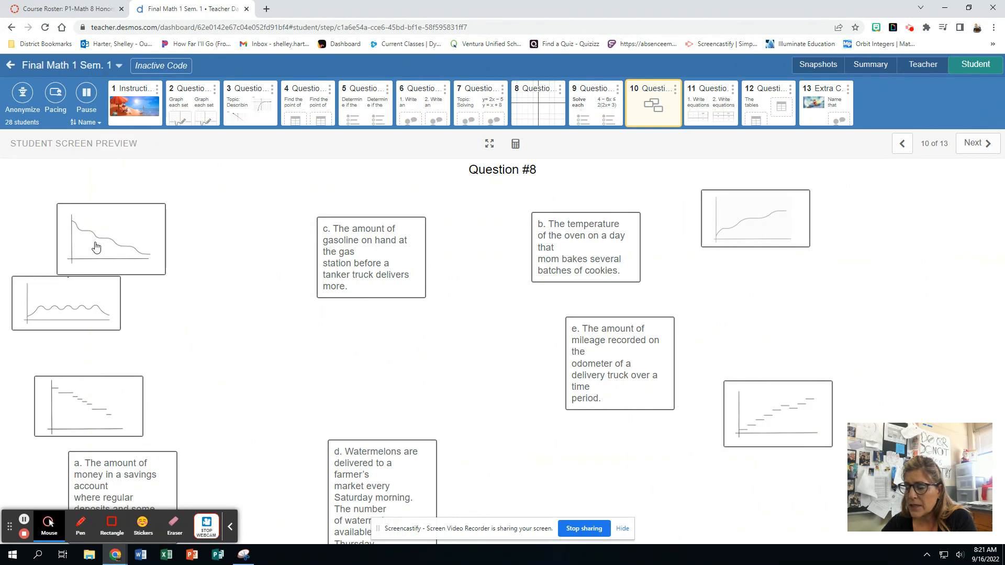
mouse_move(96, 248)
left_mouse_down()
mouse_move(295, 249)
mouse_move(337, 233)
left_mouse_up()
mouse_move(94, 297)
left_mouse_down()
mouse_move(208, 306)
mouse_move(707, 262)
mouse_move(572, 227)
mouse_move(178, 228)
left_mouse_up()
left_click(225, 317)
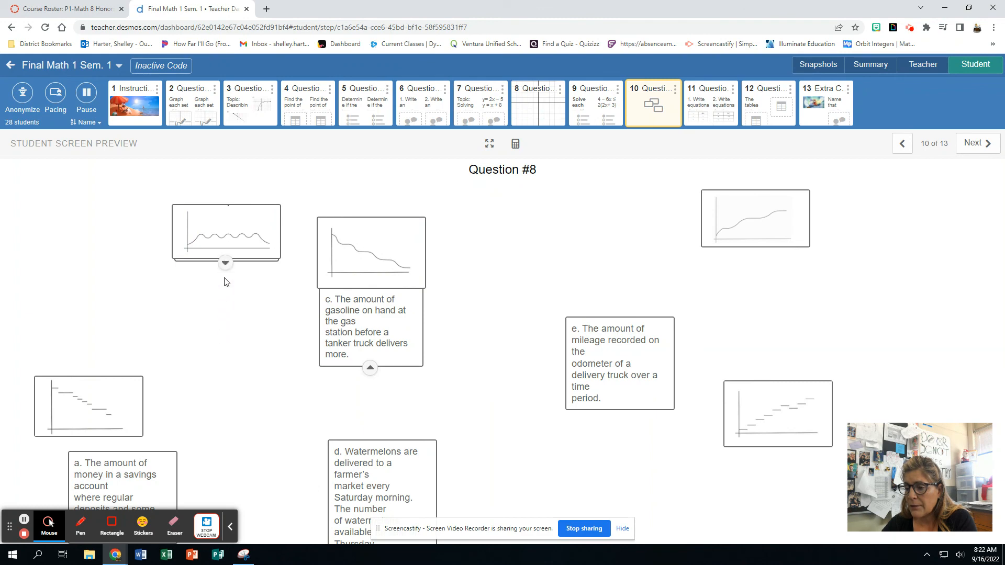